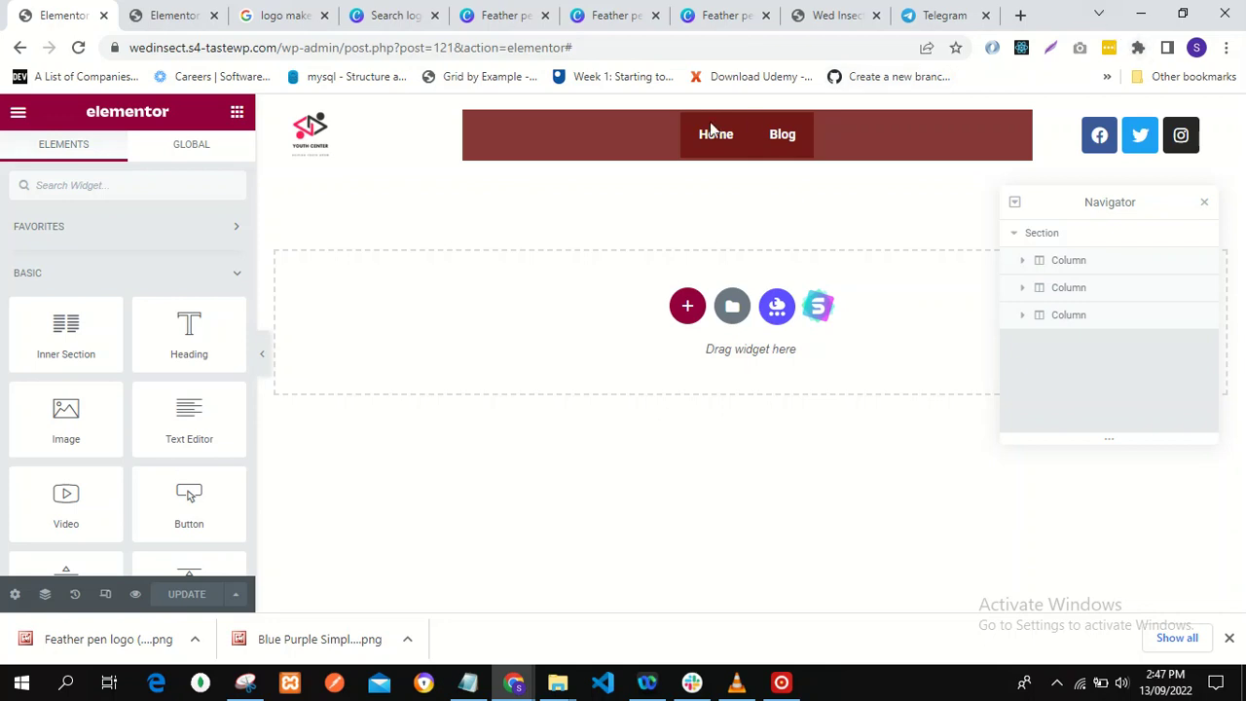
- Check the header menu on the live Wed Insect site and return to the header template in the Elementor editor
{"action": "left_click", "coordinate": [839, 14]}
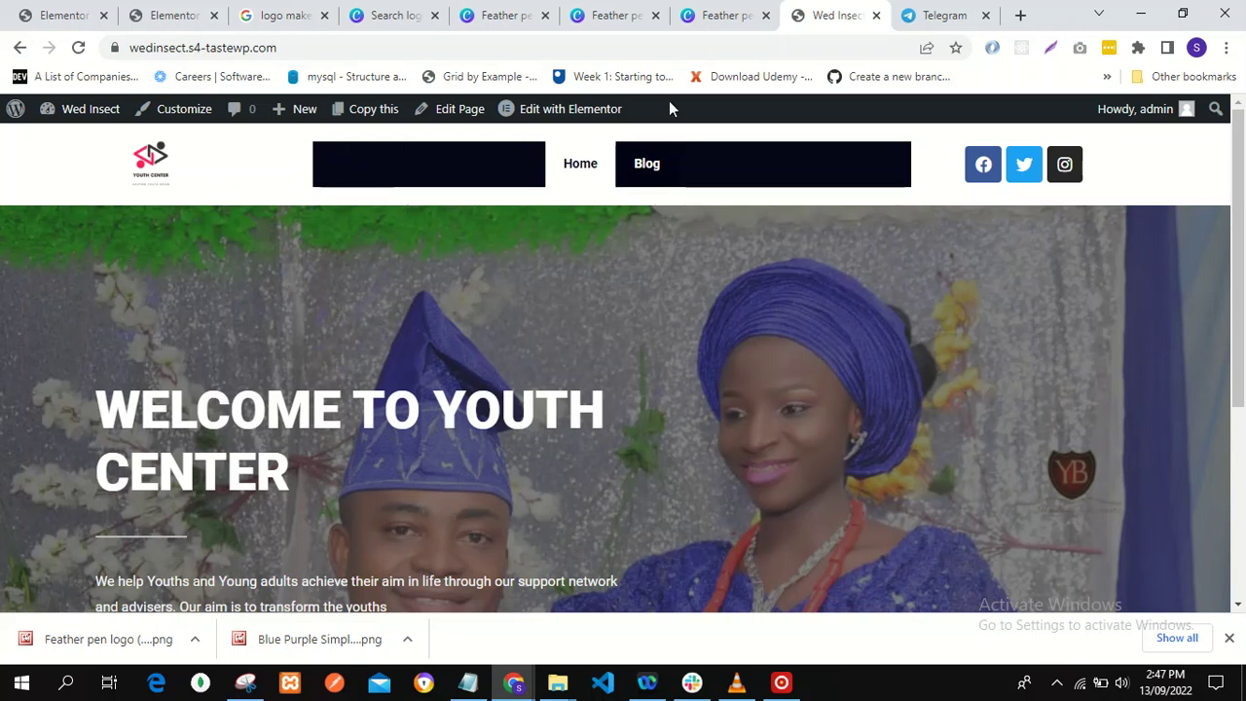
{"action": "left_click", "coordinate": [740, 11]}
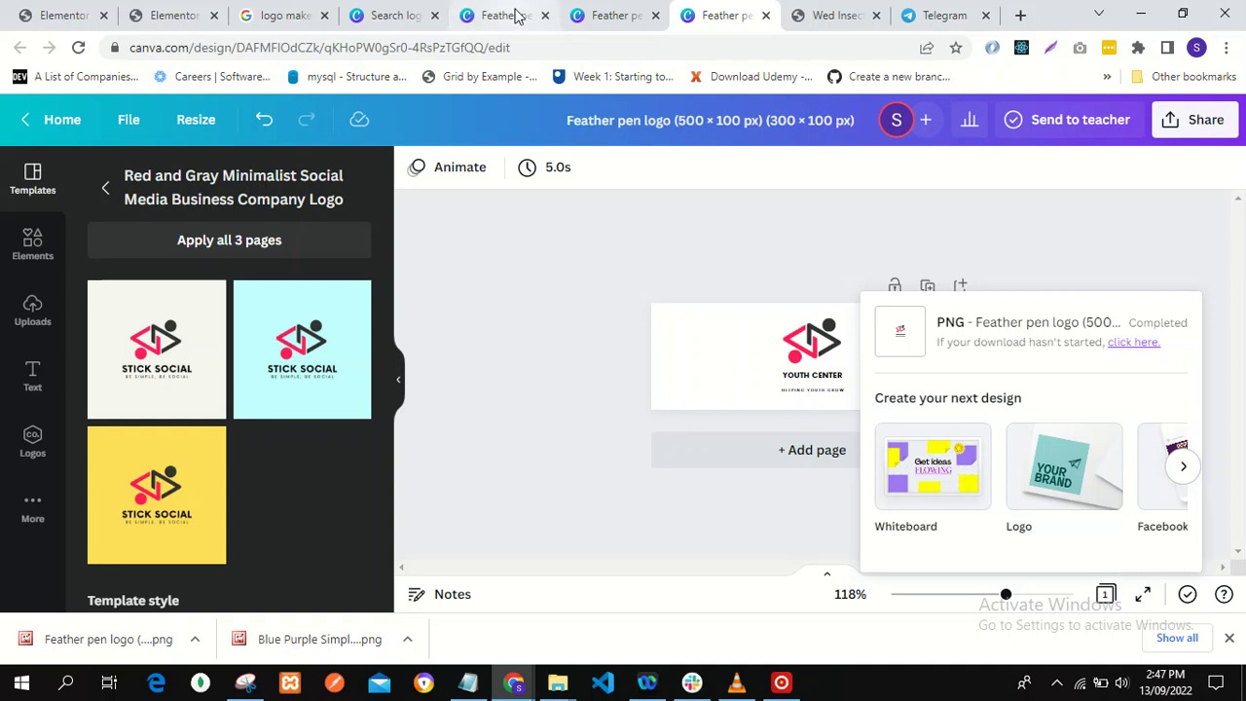
{"action": "left_click", "coordinate": [162, 19]}
{"action": "left_click", "coordinate": [73, 20]}
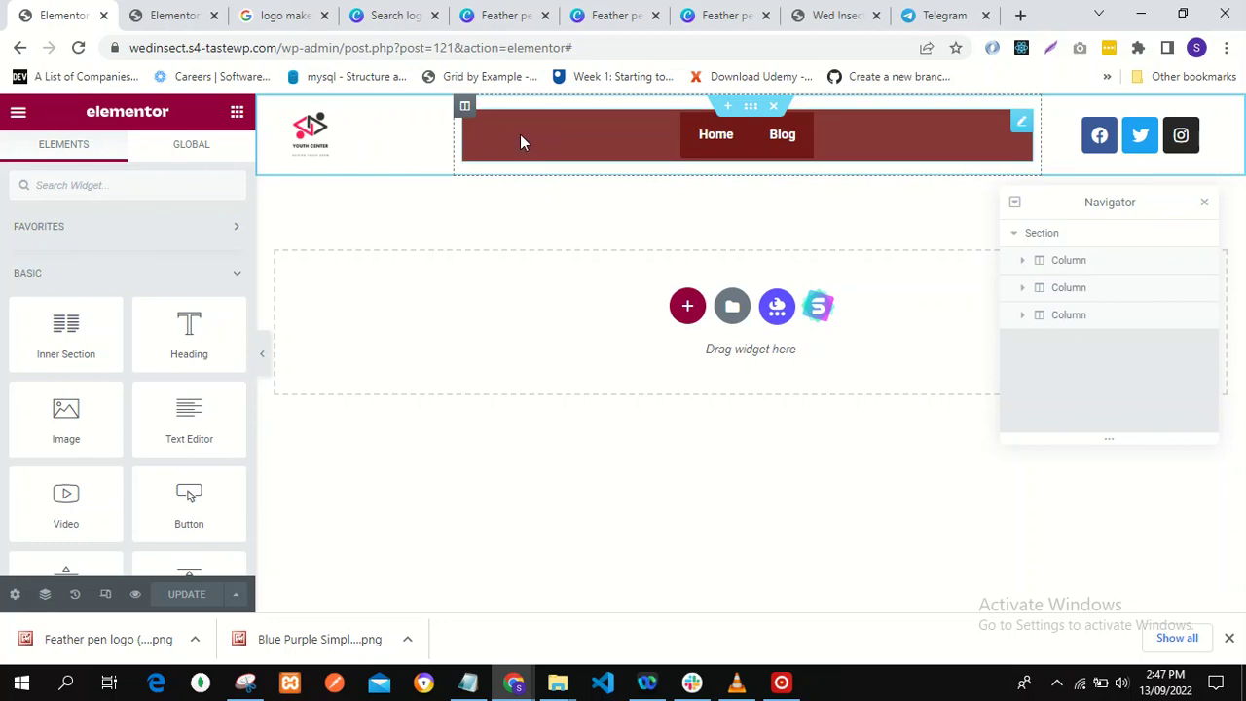
- Search the widget library for "menu"
{"action": "left_click", "coordinate": [76, 185]}
{"action": "type", "text": "menu"}
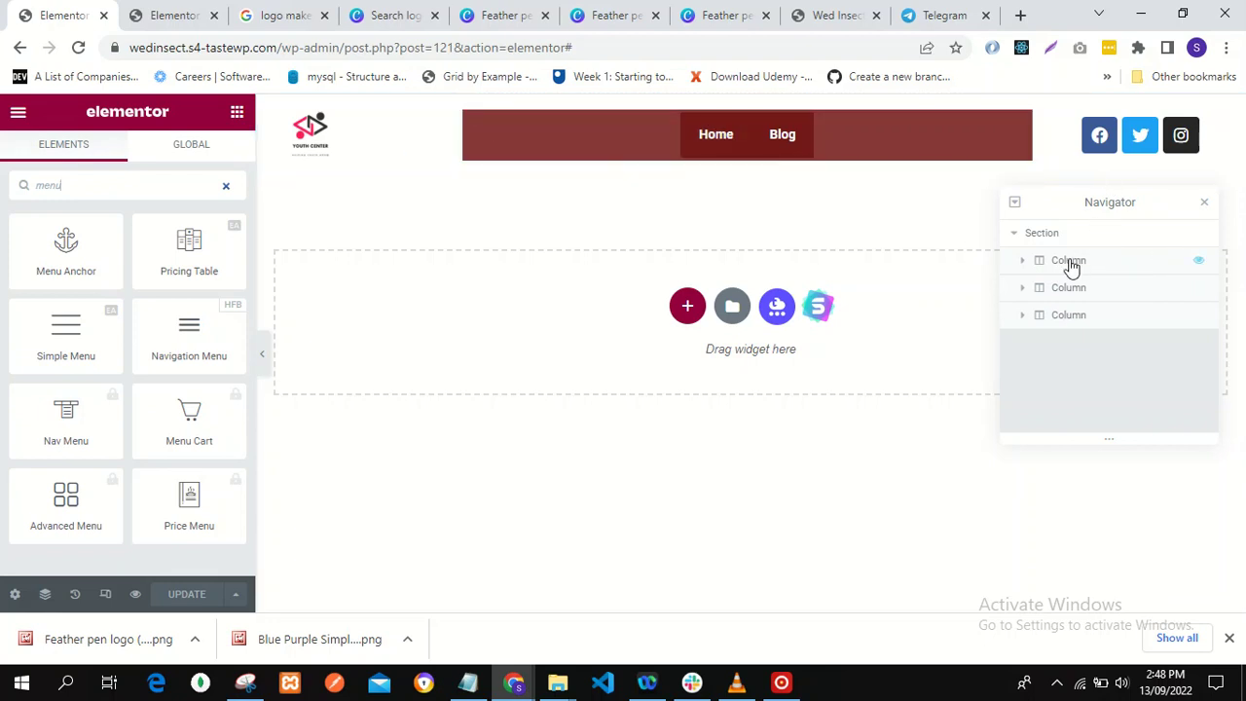
- Make the main menu background of the Simple Menu in the header's middle column fully transparent, using #6F121200
{"action": "left_click", "coordinate": [1024, 288]}
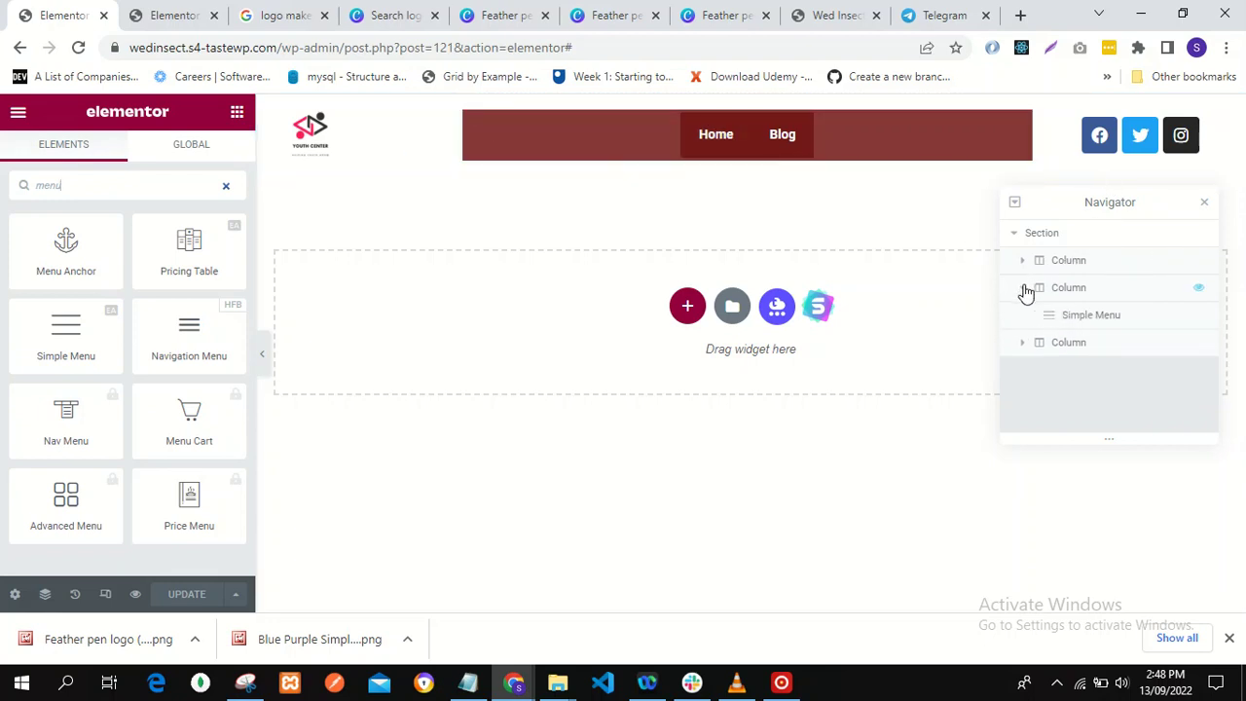
{"action": "left_click", "coordinate": [1081, 315]}
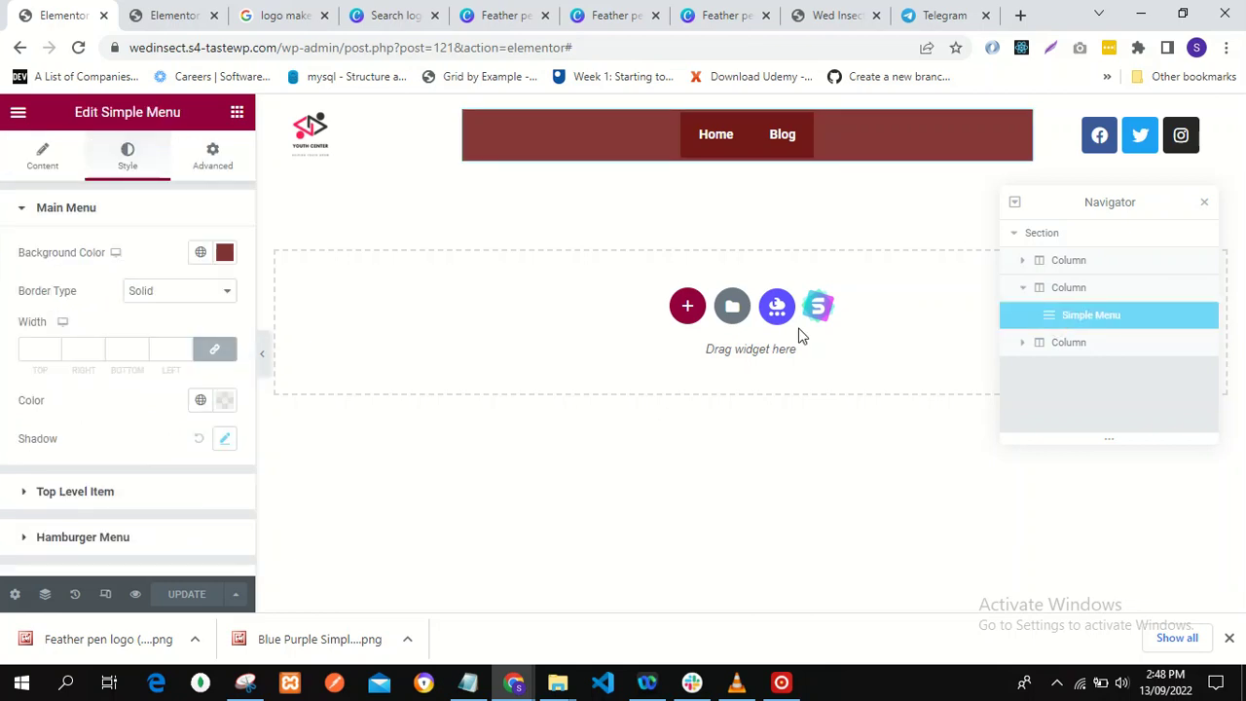
{"action": "left_click", "coordinate": [225, 253]}
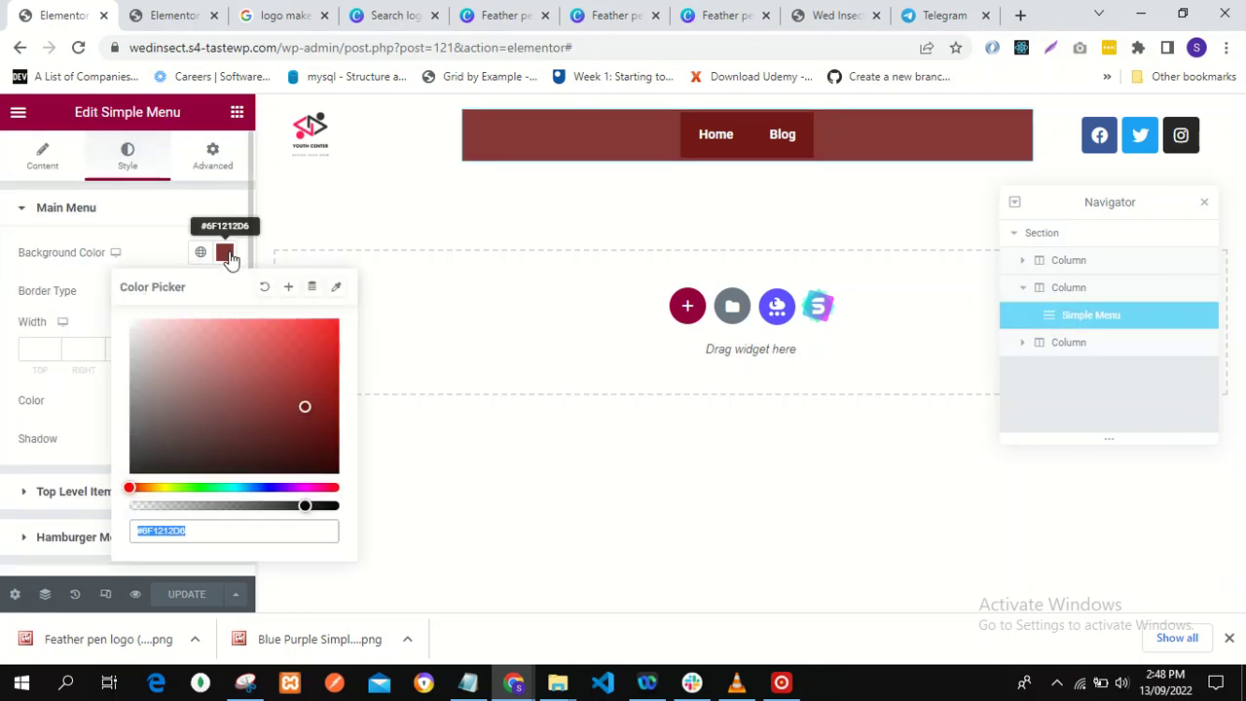
{"action": "left_click_drag", "start_coordinate": [302, 509], "coordinate": [89, 516]}
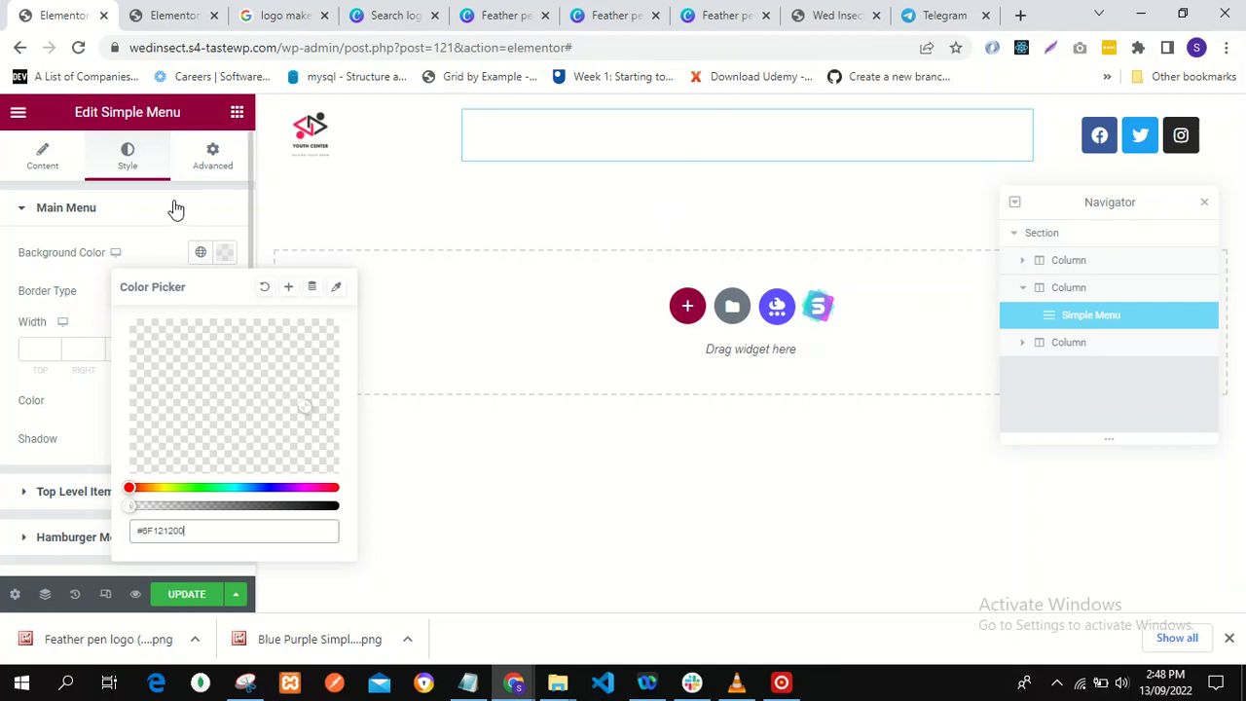
{"action": "left_click", "coordinate": [148, 245]}
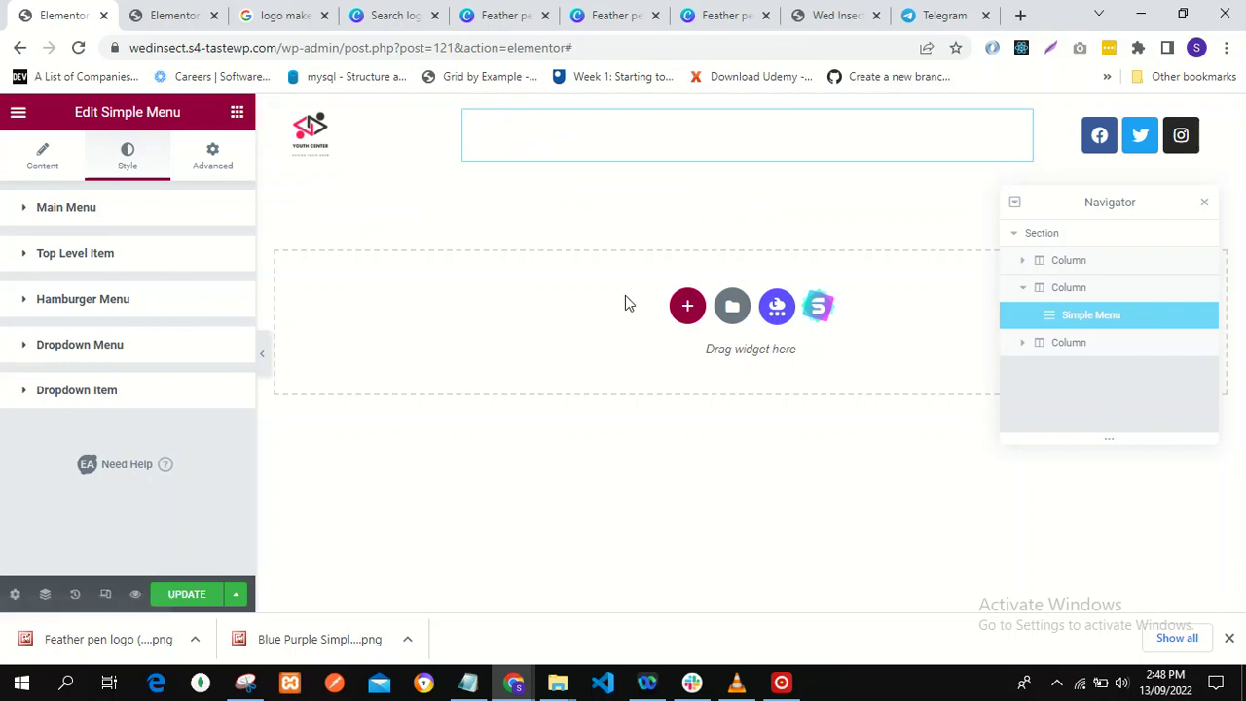
{"action": "left_click", "coordinate": [654, 191]}
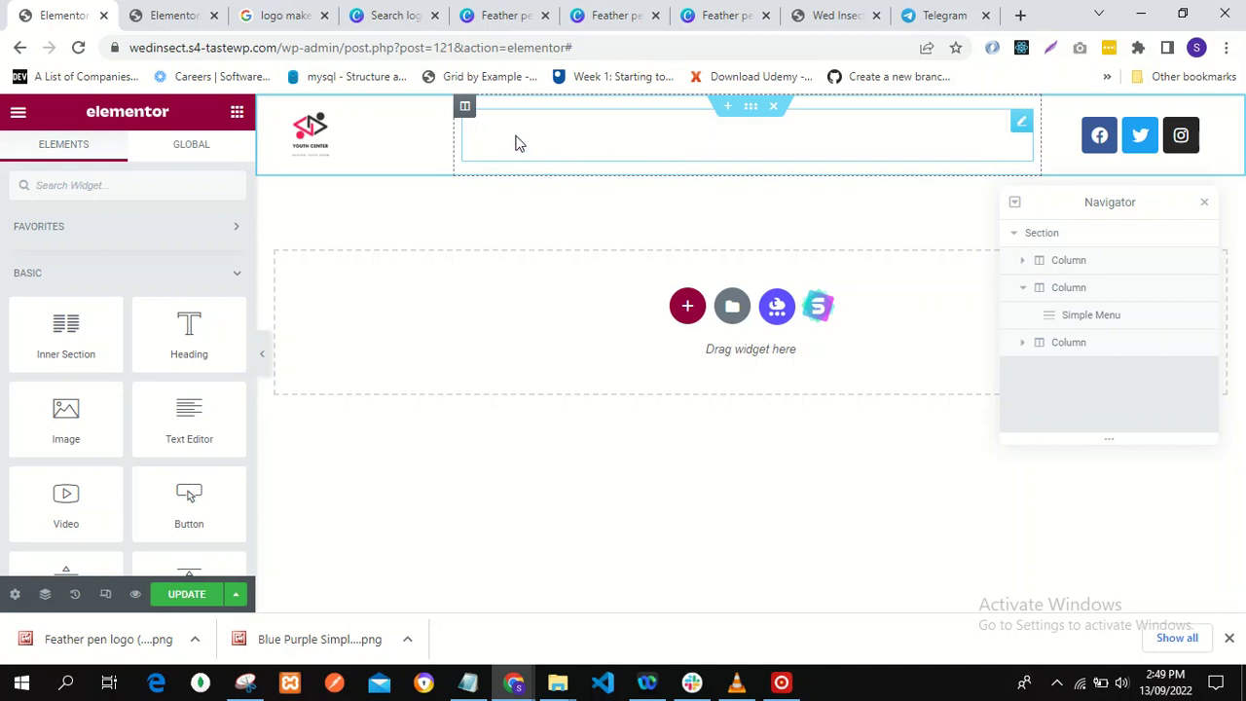
- Set the default text color of the Simple Menu's top level items to a bluish near-black
{"action": "left_click", "coordinate": [585, 144]}
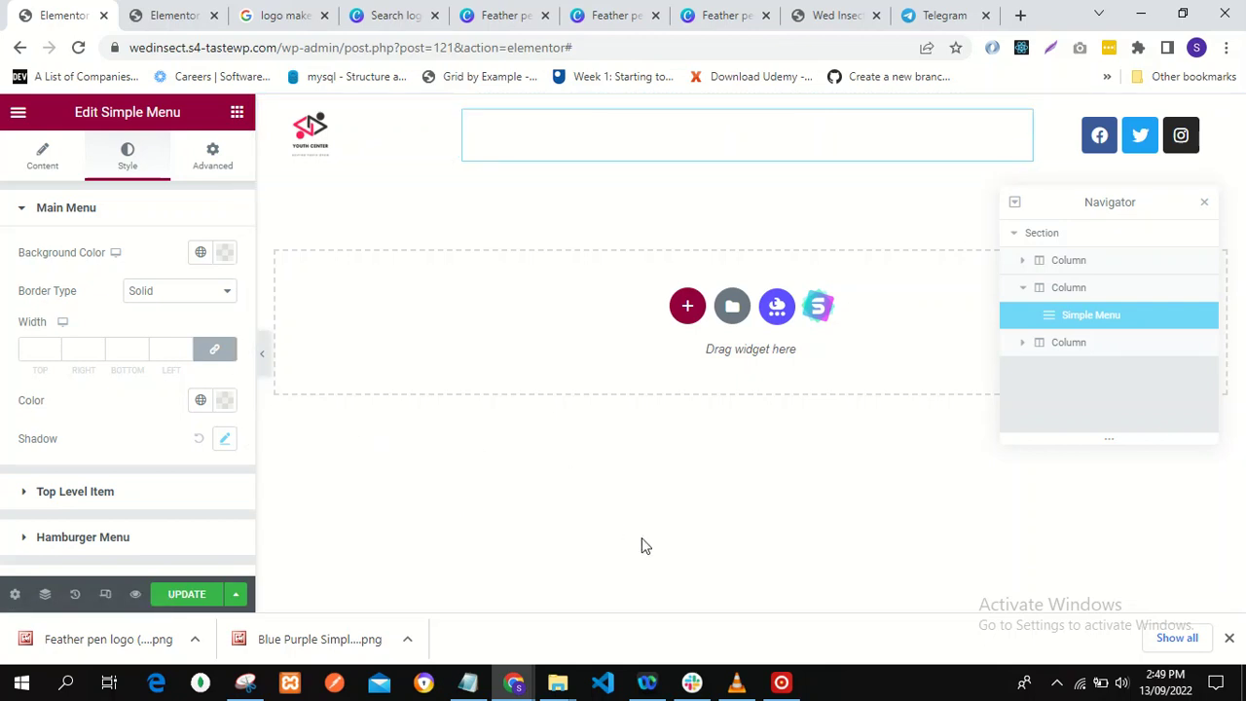
{"action": "left_click", "coordinate": [28, 494]}
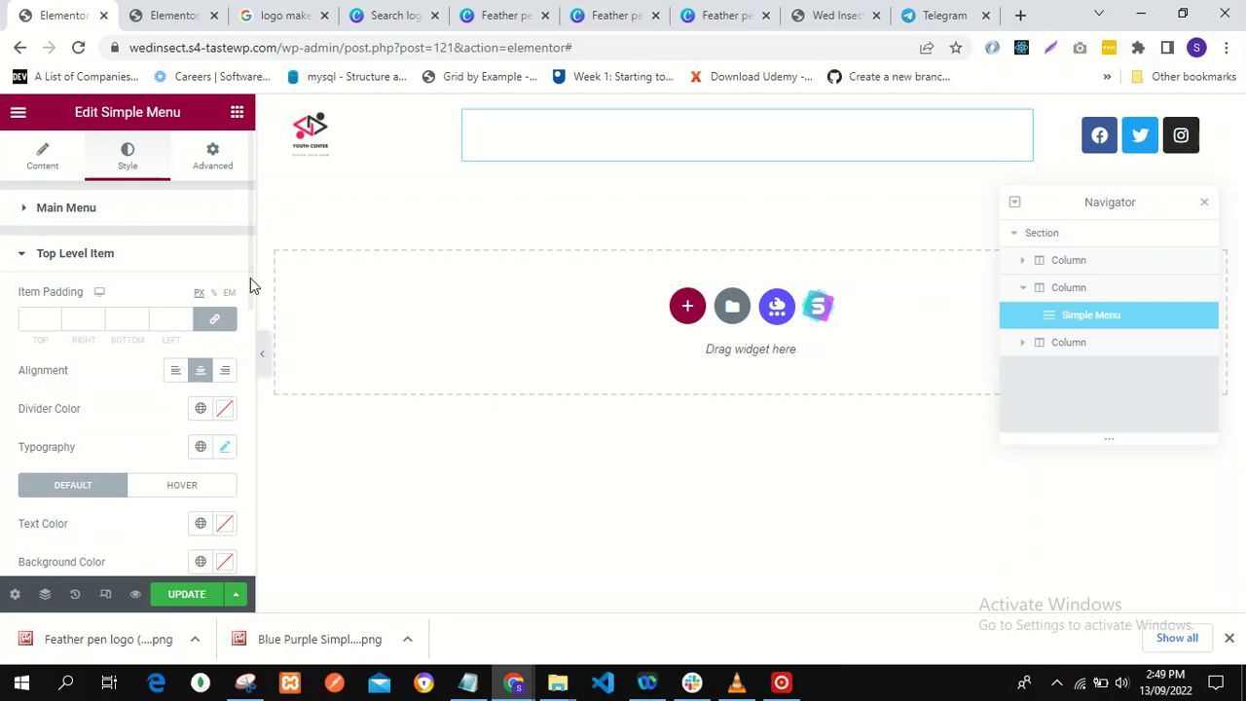
{"action": "left_click_drag", "start_coordinate": [251, 275], "coordinate": [244, 339]}
{"action": "scroll", "coordinate": [244, 341], "scroll_direction": "down", "scroll_amount": 2}
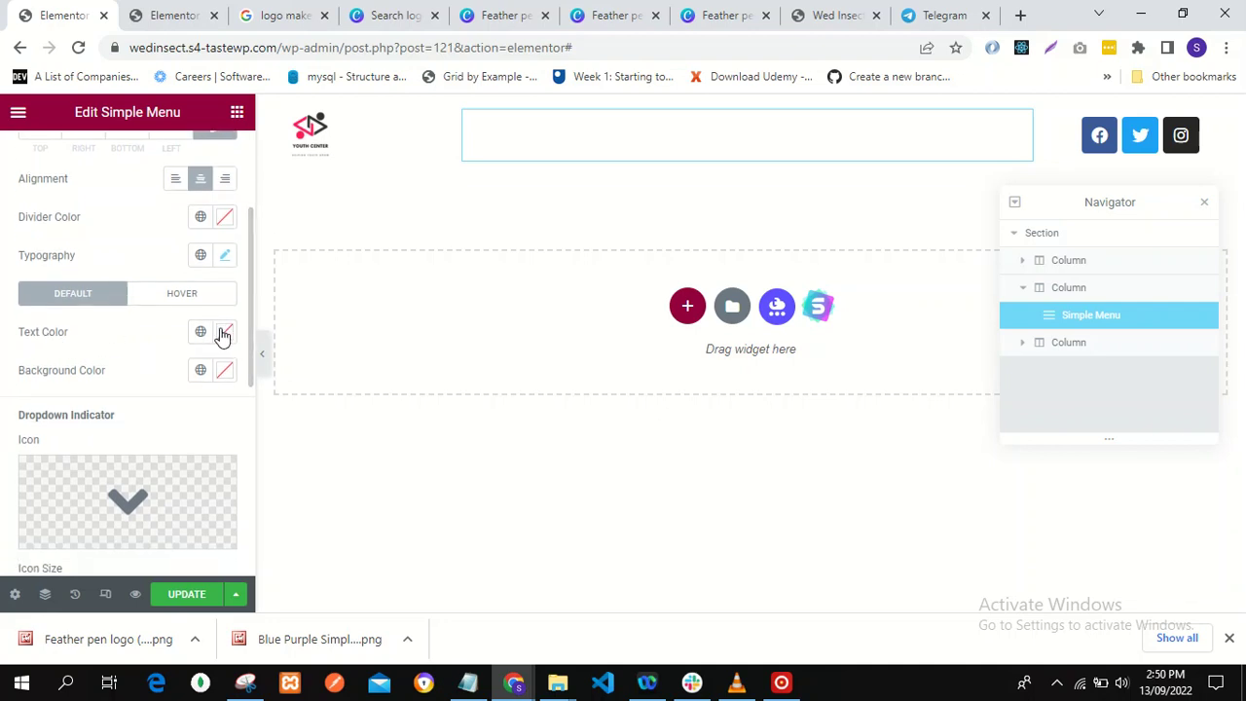
{"action": "left_click", "coordinate": [224, 336]}
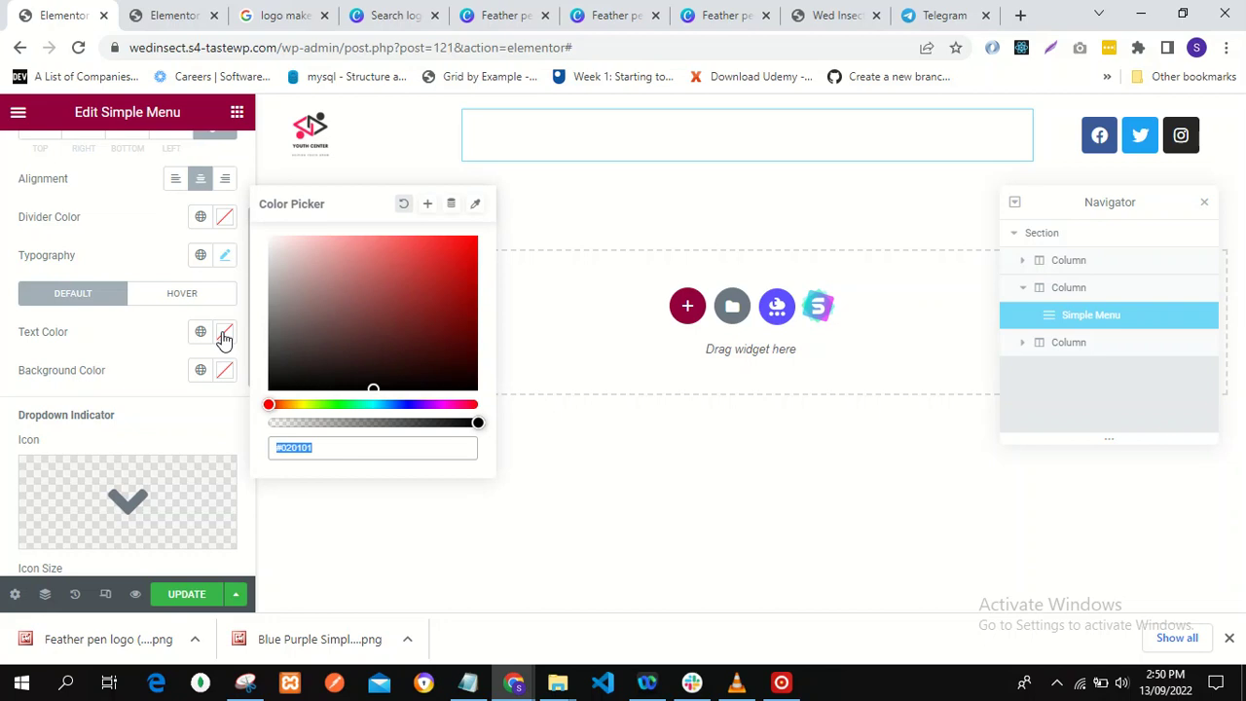
{"action": "left_click", "coordinate": [407, 405]}
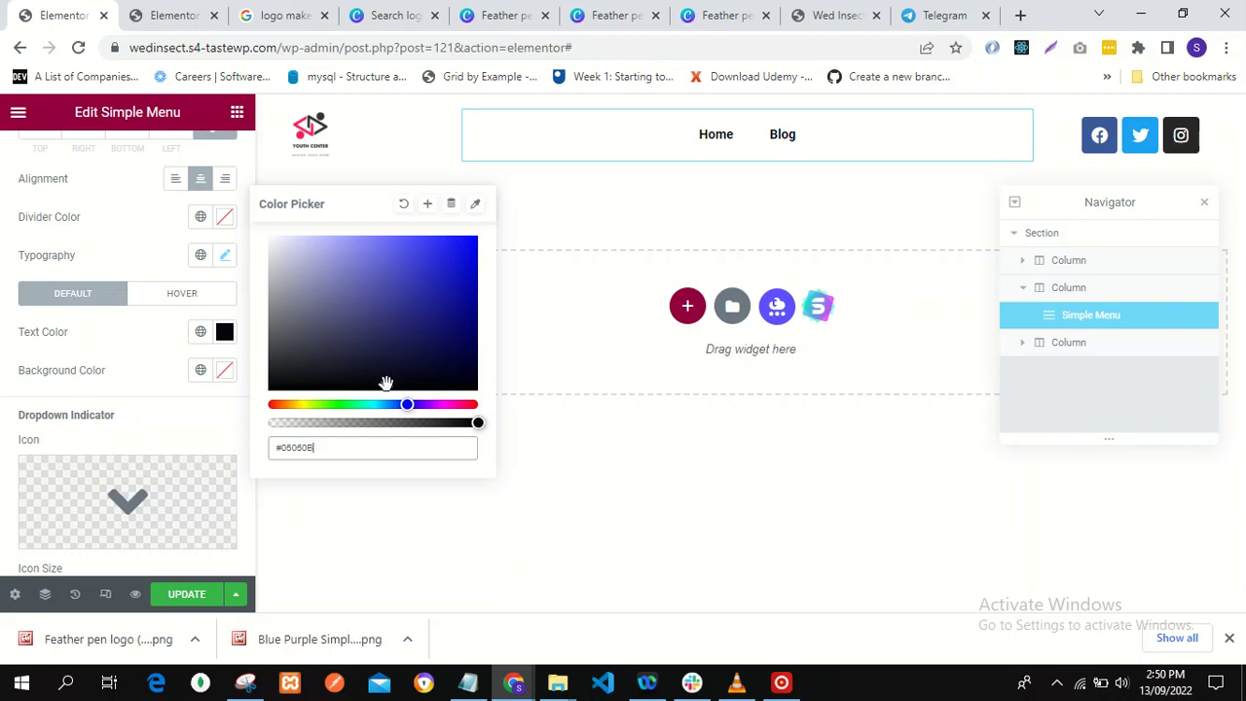
{"action": "left_click", "coordinate": [219, 415]}
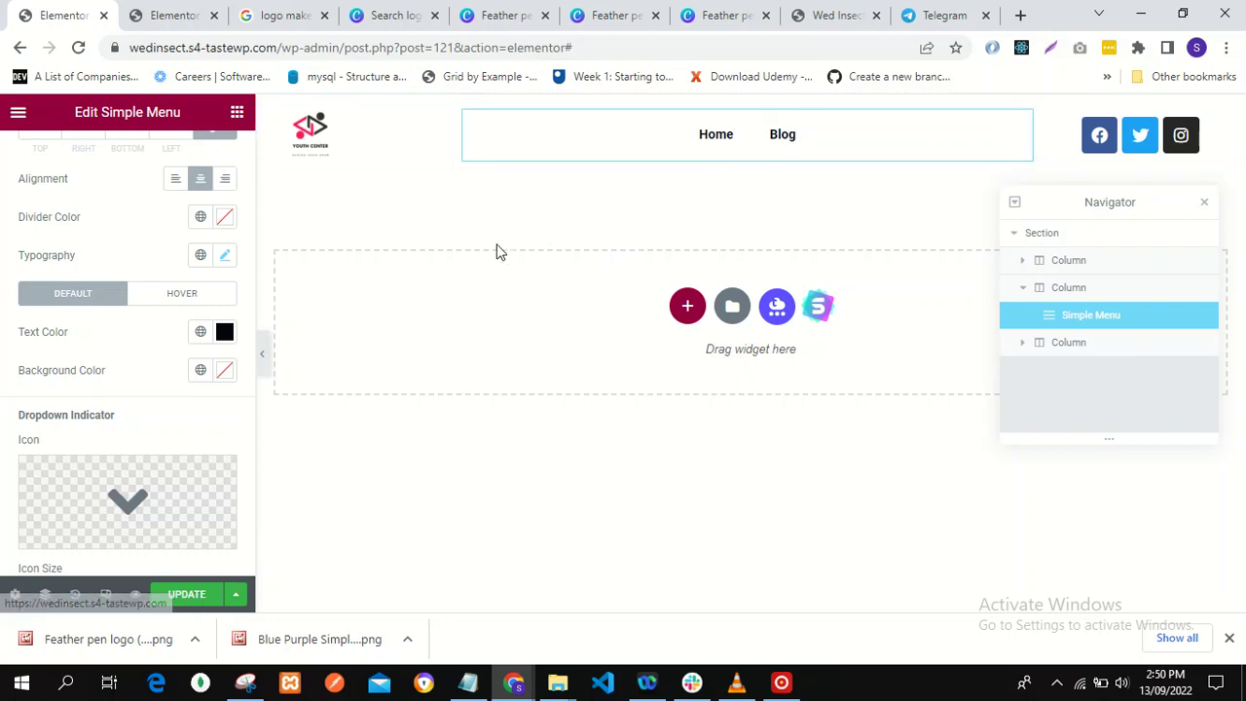
- Set the typography size of the Simple Menu's top level items to 18 px
{"action": "left_click", "coordinate": [222, 258]}
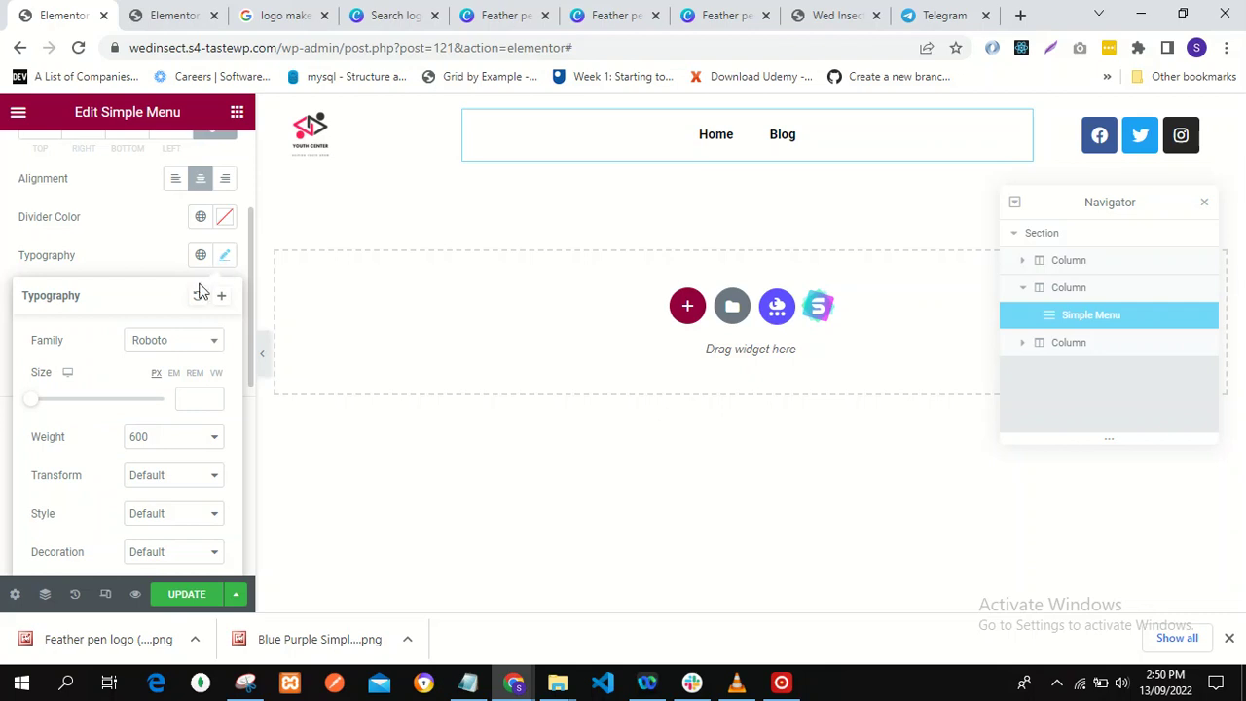
{"action": "left_click_drag", "start_coordinate": [32, 405], "coordinate": [45, 412]}
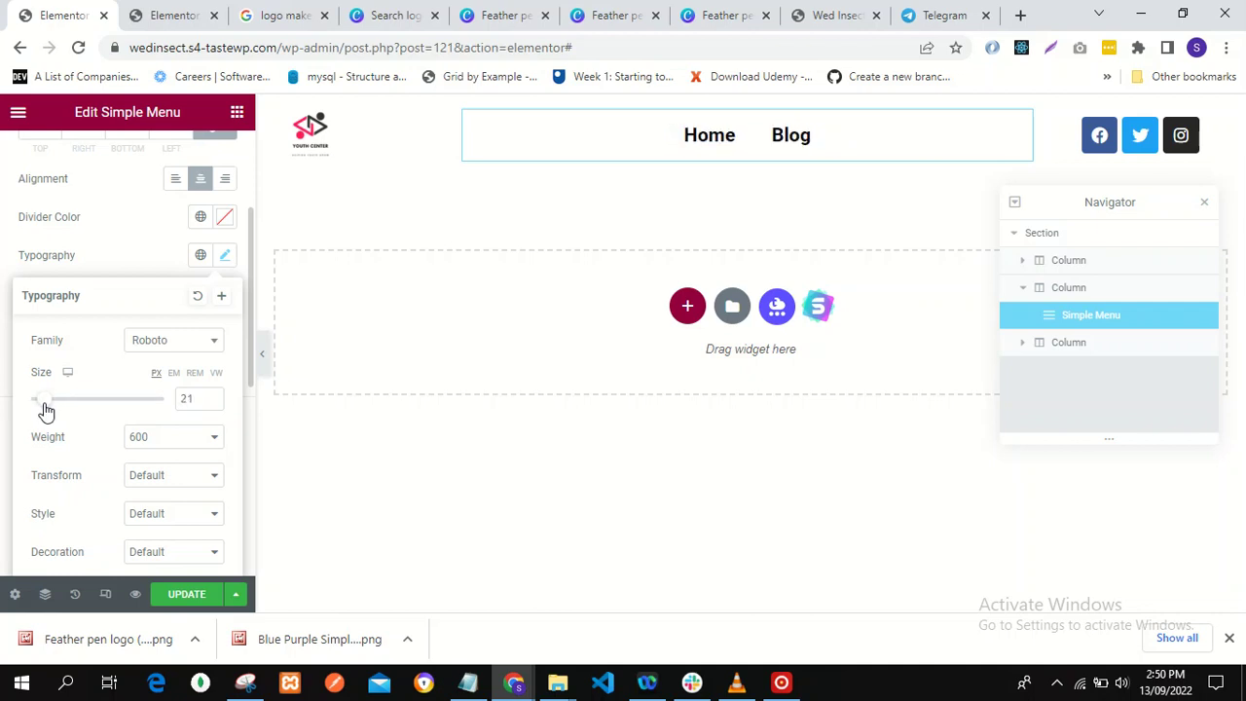
{"action": "left_click", "coordinate": [212, 396]}
{"action": "left_click", "coordinate": [211, 395]}
{"action": "left_click", "coordinate": [211, 396]}
{"action": "left_click", "coordinate": [211, 395]}
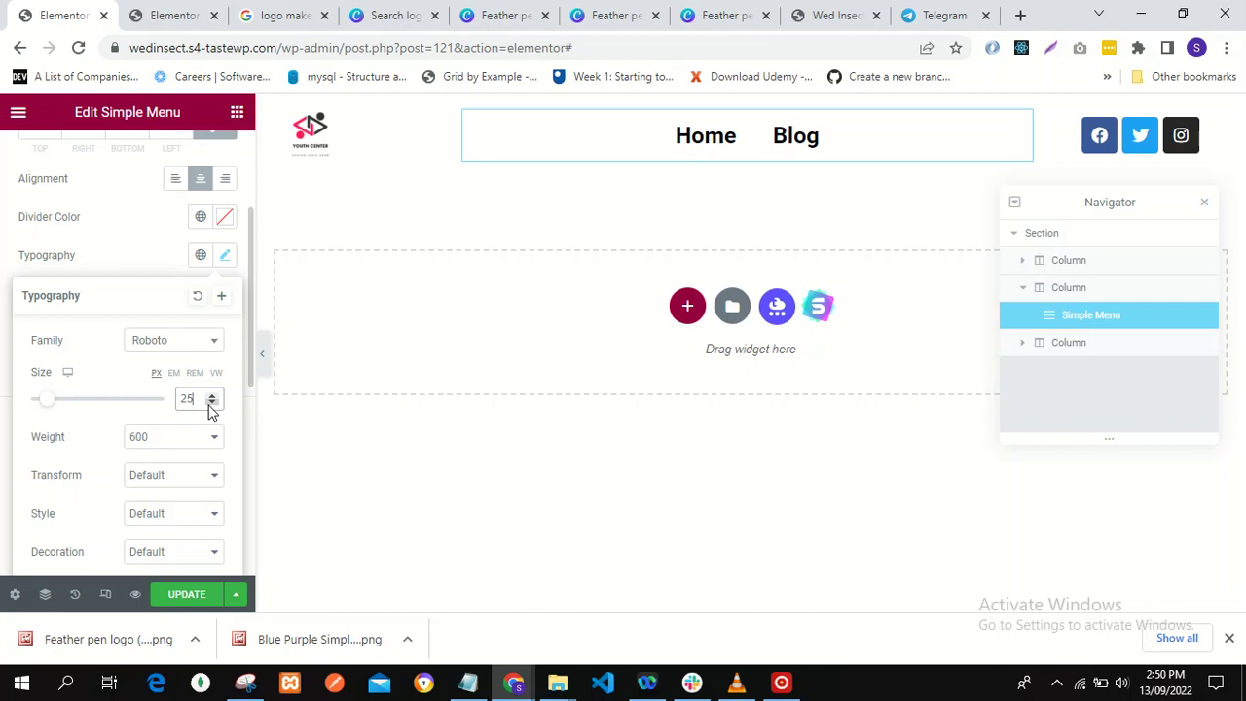
{"action": "left_click", "coordinate": [212, 404]}
{"action": "left_click", "coordinate": [212, 403]}
{"action": "left_click", "coordinate": [211, 403]}
{"action": "left_click", "coordinate": [211, 403]}
{"action": "left_click", "coordinate": [211, 403]}
{"action": "left_click", "coordinate": [211, 403]}
{"action": "left_click", "coordinate": [211, 403]}
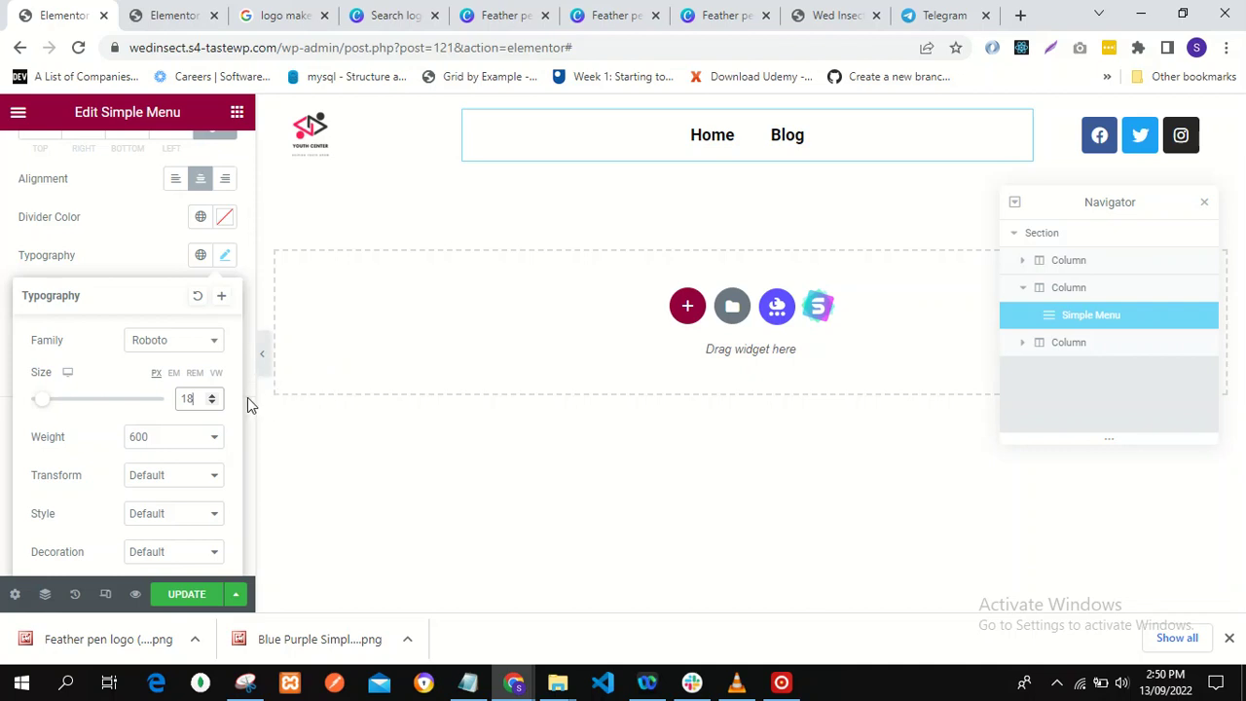
{"action": "left_click", "coordinate": [310, 211]}
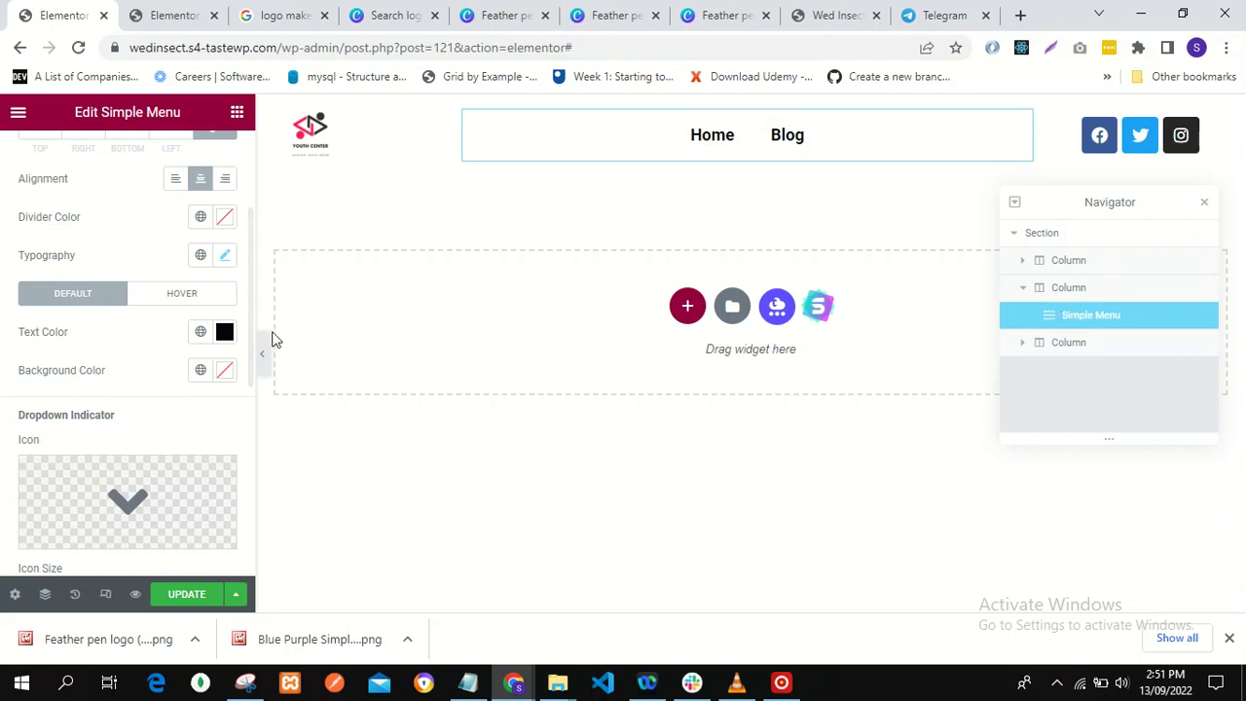
- Set the hover color of the top level items' dropdown indicator to near-black #040303
{"action": "left_click_drag", "start_coordinate": [250, 324], "coordinate": [243, 279]}
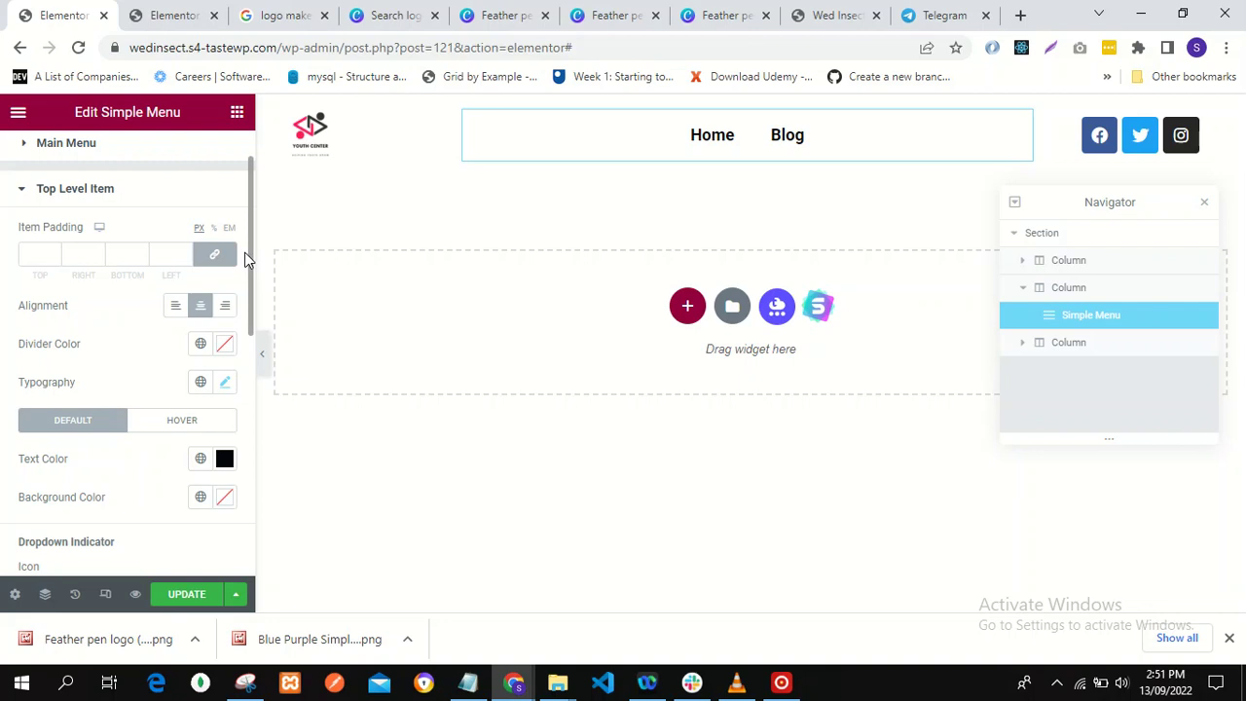
{"action": "left_click_drag", "start_coordinate": [248, 259], "coordinate": [233, 322]}
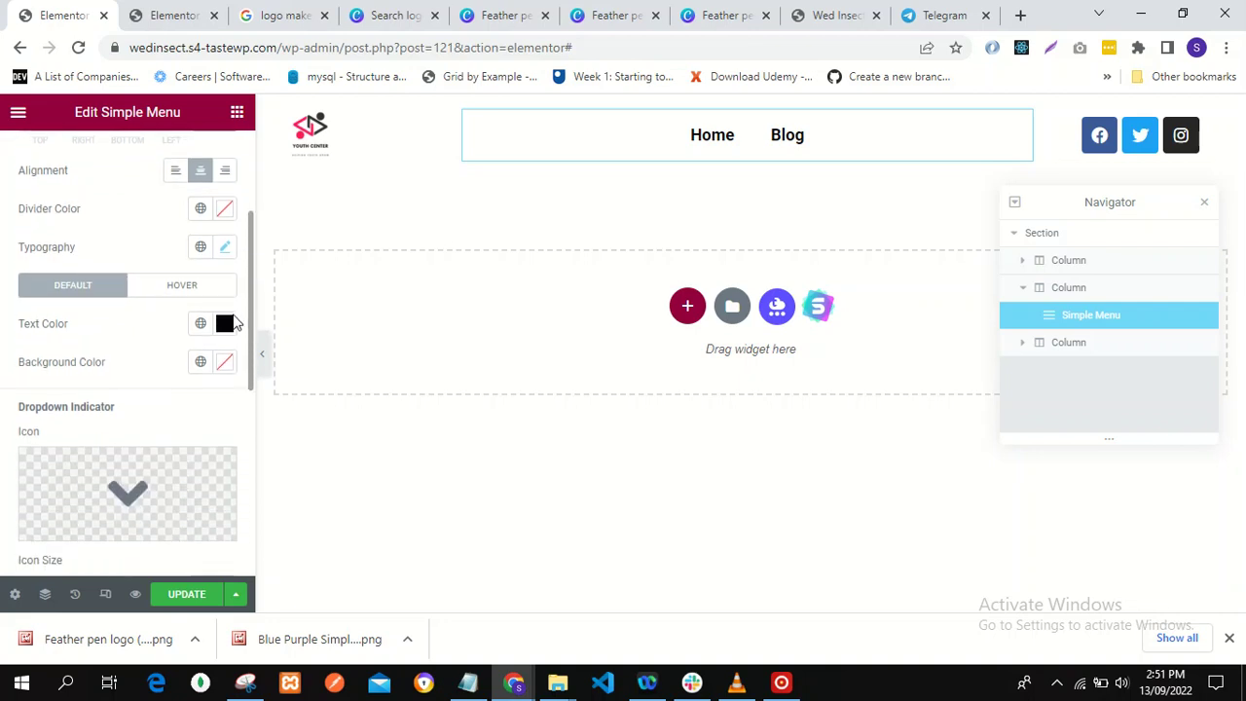
{"action": "scroll", "coordinate": [233, 316], "scroll_direction": "up", "scroll_amount": 1}
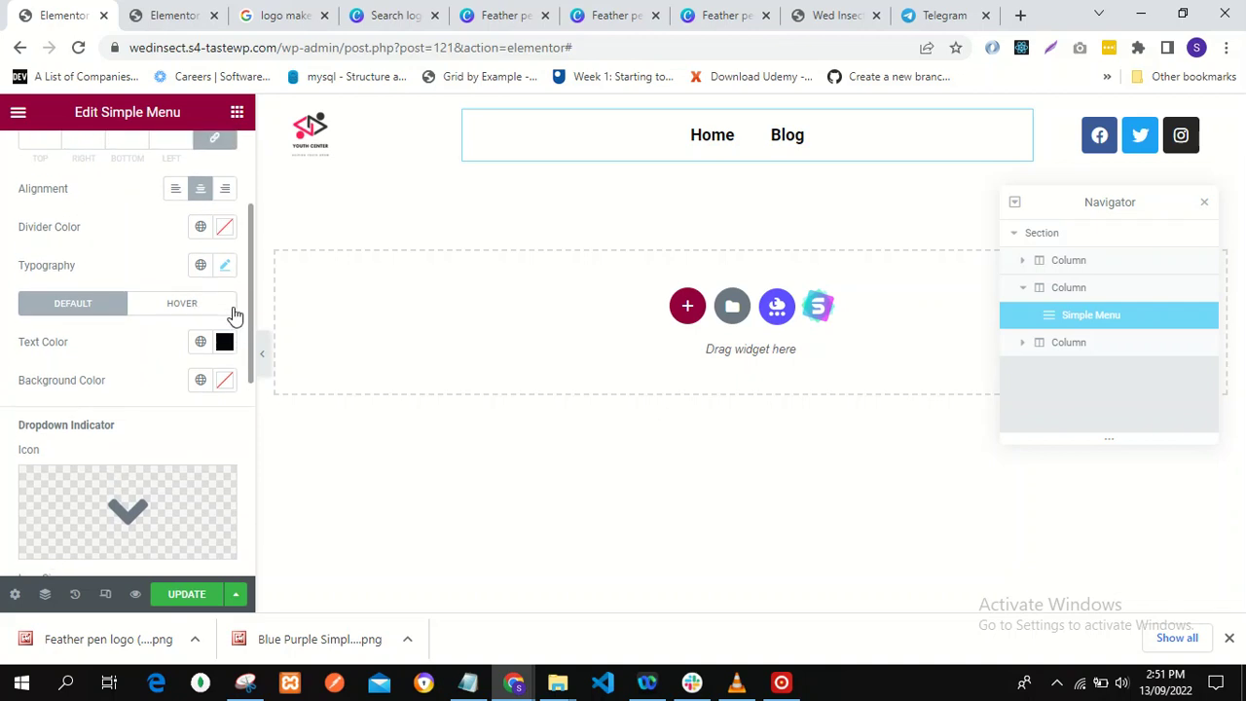
{"action": "left_click", "coordinate": [162, 308]}
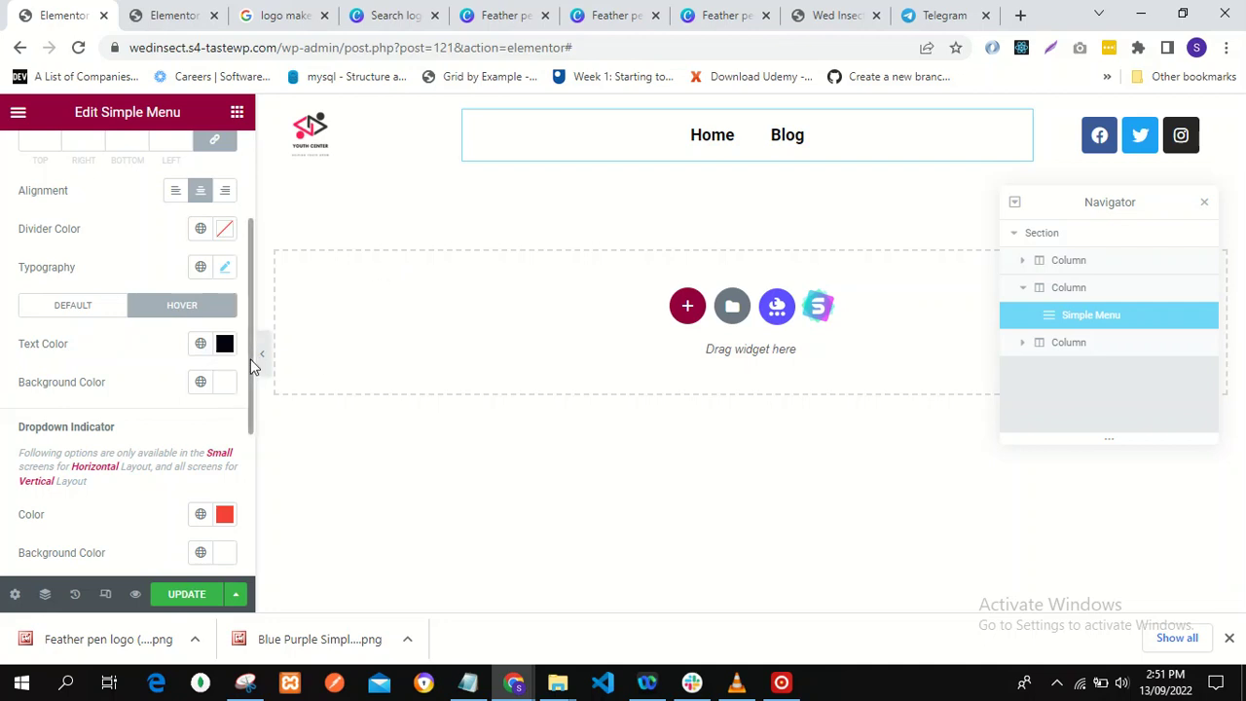
{"action": "left_click_drag", "start_coordinate": [251, 359], "coordinate": [256, 439]}
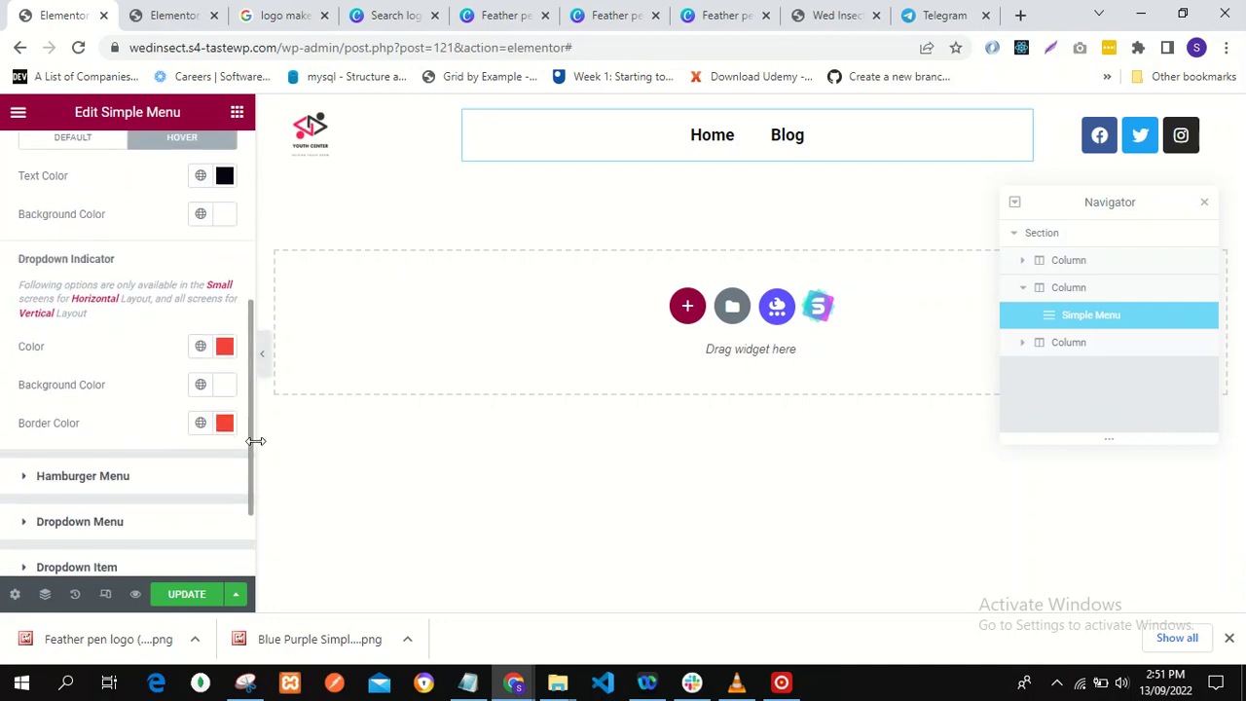
{"action": "left_click", "coordinate": [224, 348]}
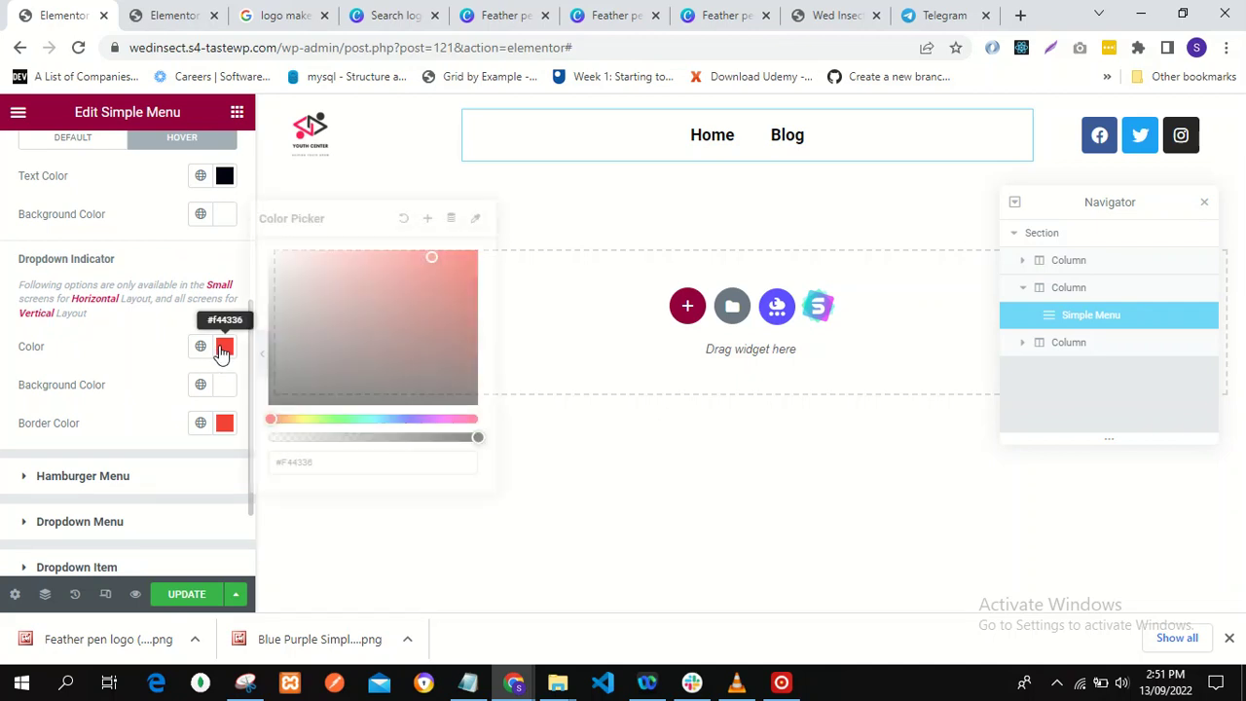
{"action": "left_click", "coordinate": [279, 404]}
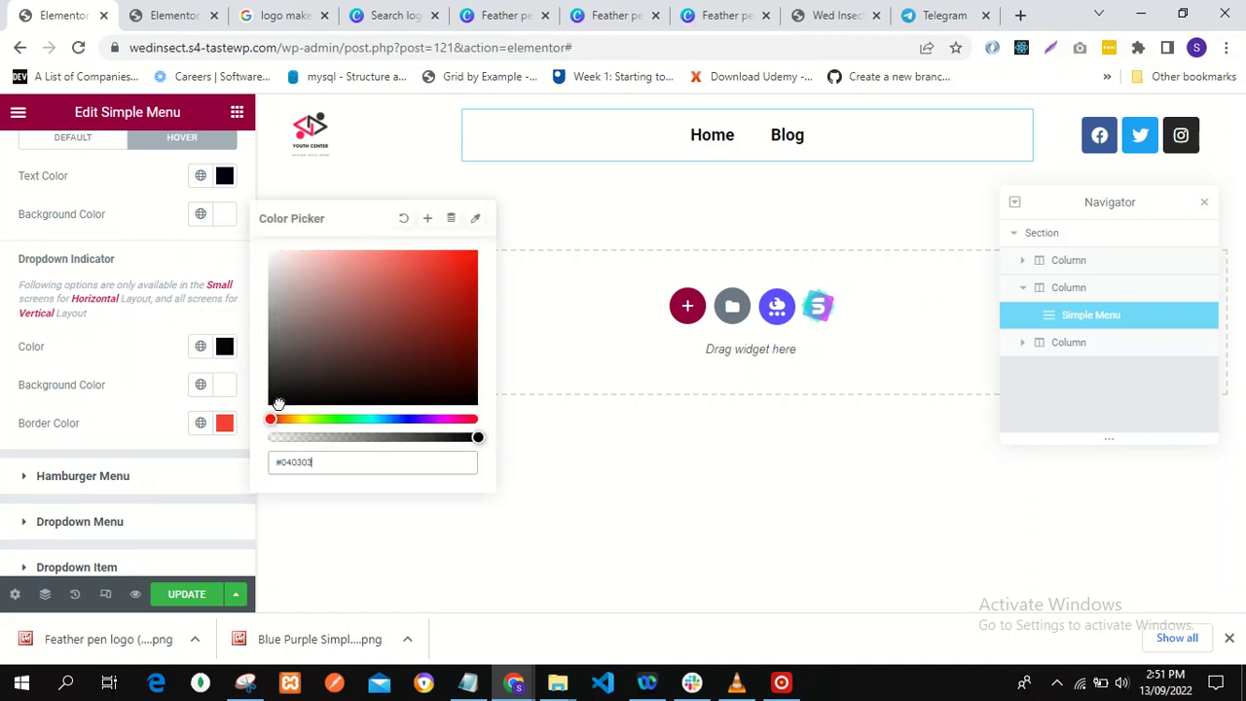
{"action": "left_click", "coordinate": [160, 394]}
- Make the hover border color of the dropdown indicator fully transparent, using #F4433600
{"action": "left_click", "coordinate": [225, 424]}
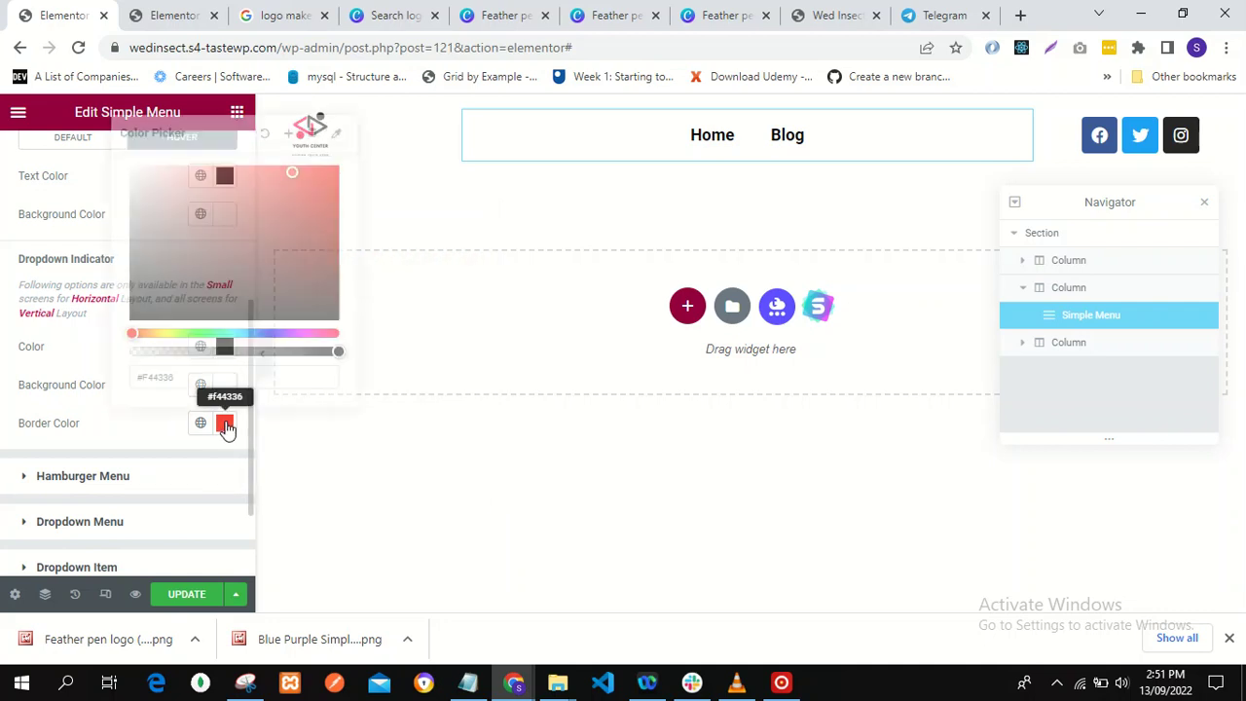
{"action": "left_click", "coordinate": [181, 453]}
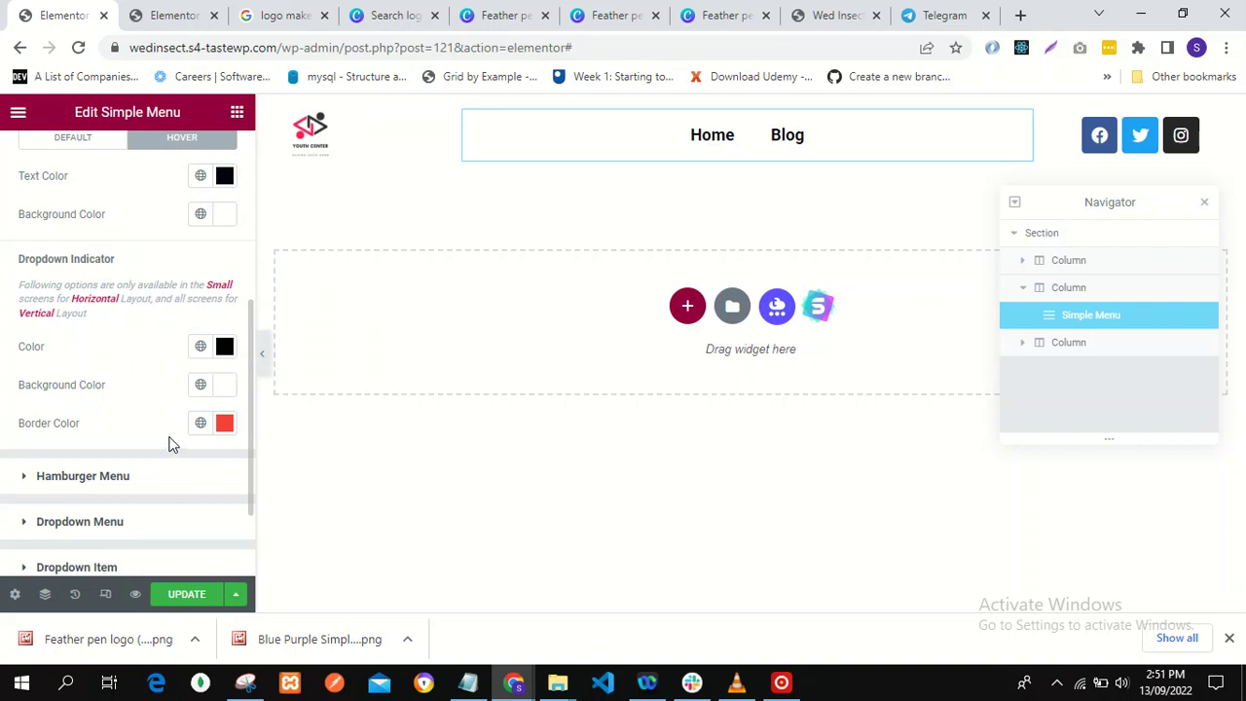
{"action": "left_click", "coordinate": [225, 426]}
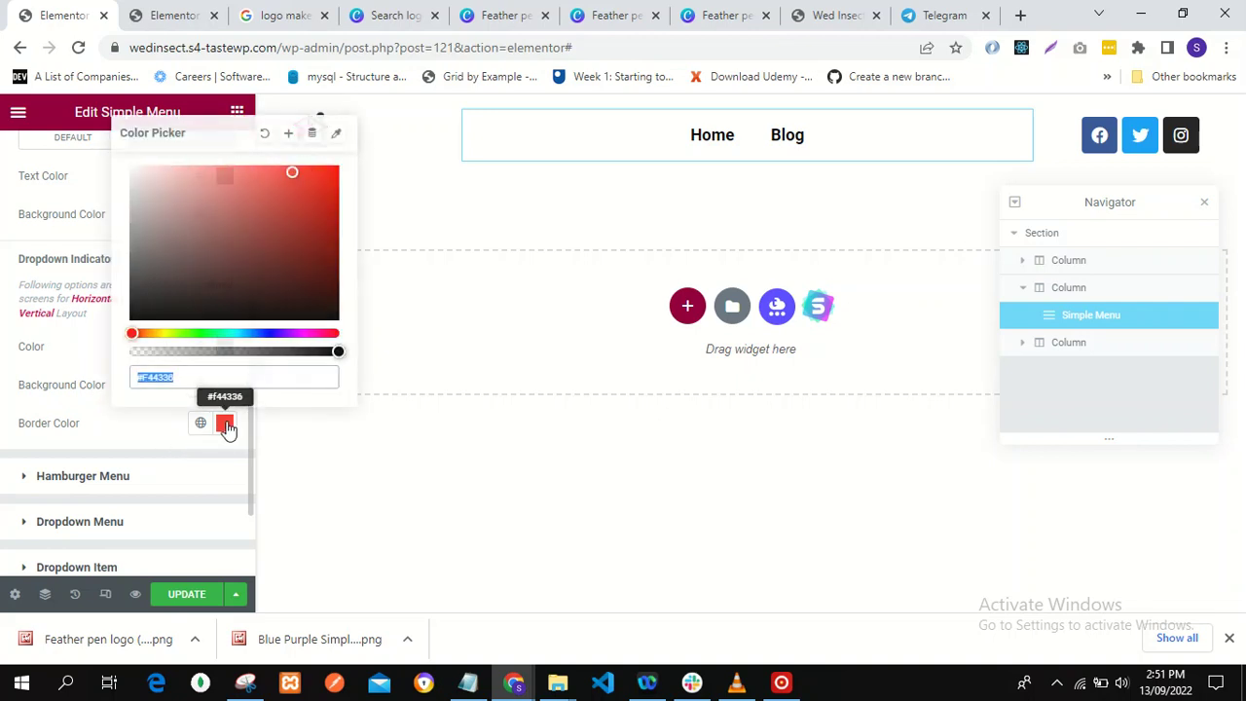
{"action": "left_click_drag", "start_coordinate": [339, 351], "coordinate": [107, 351]}
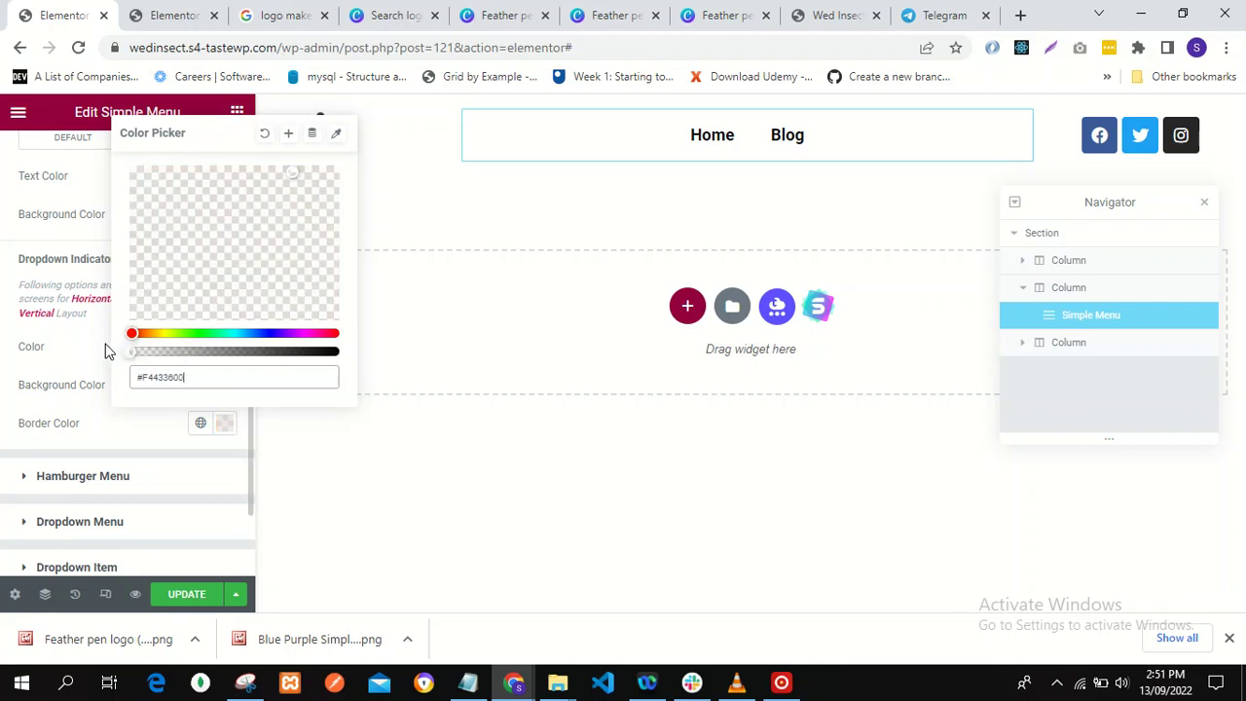
{"action": "left_click", "coordinate": [167, 464]}
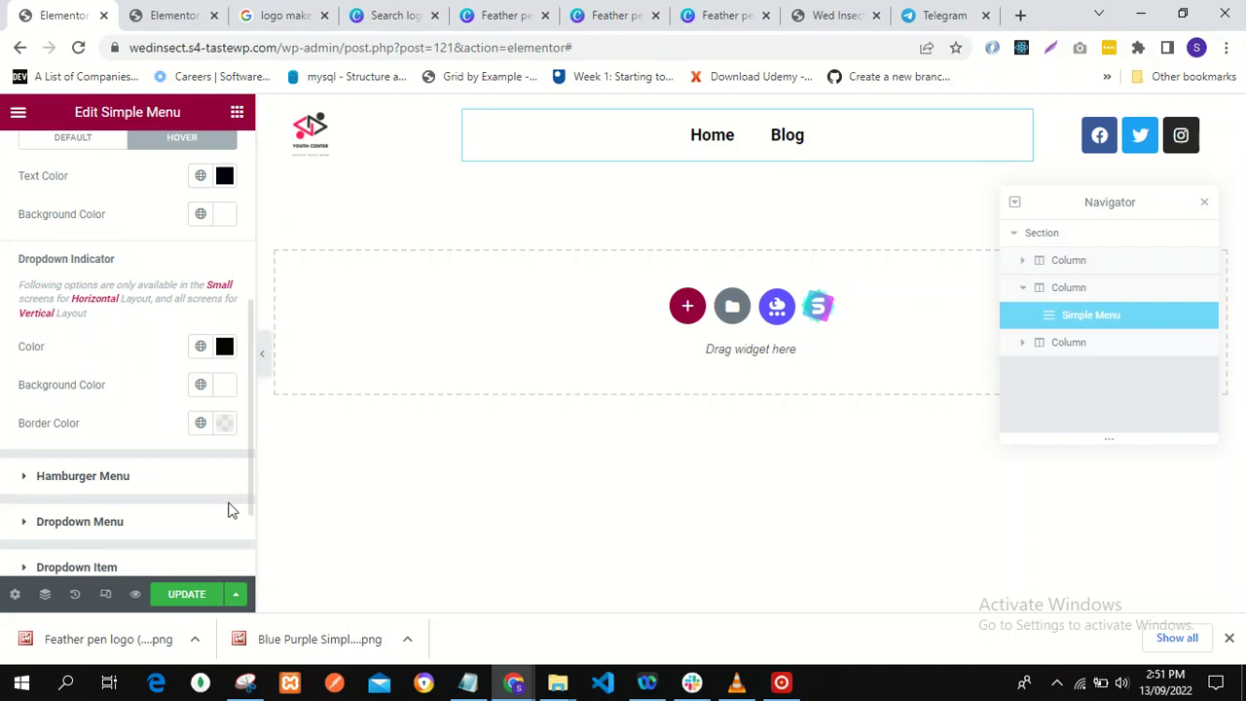
- Update the header template and switch to the live Wed Insect site
{"action": "left_click", "coordinate": [192, 596]}
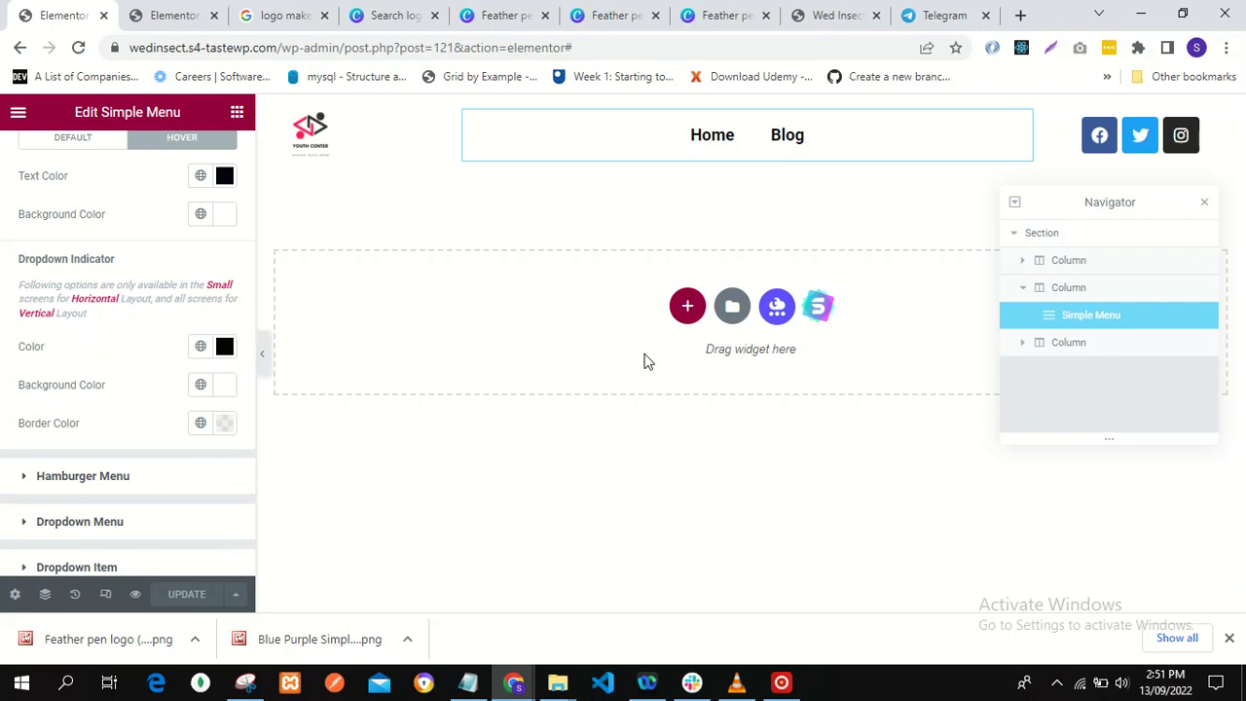
{"action": "left_click", "coordinate": [832, 23]}
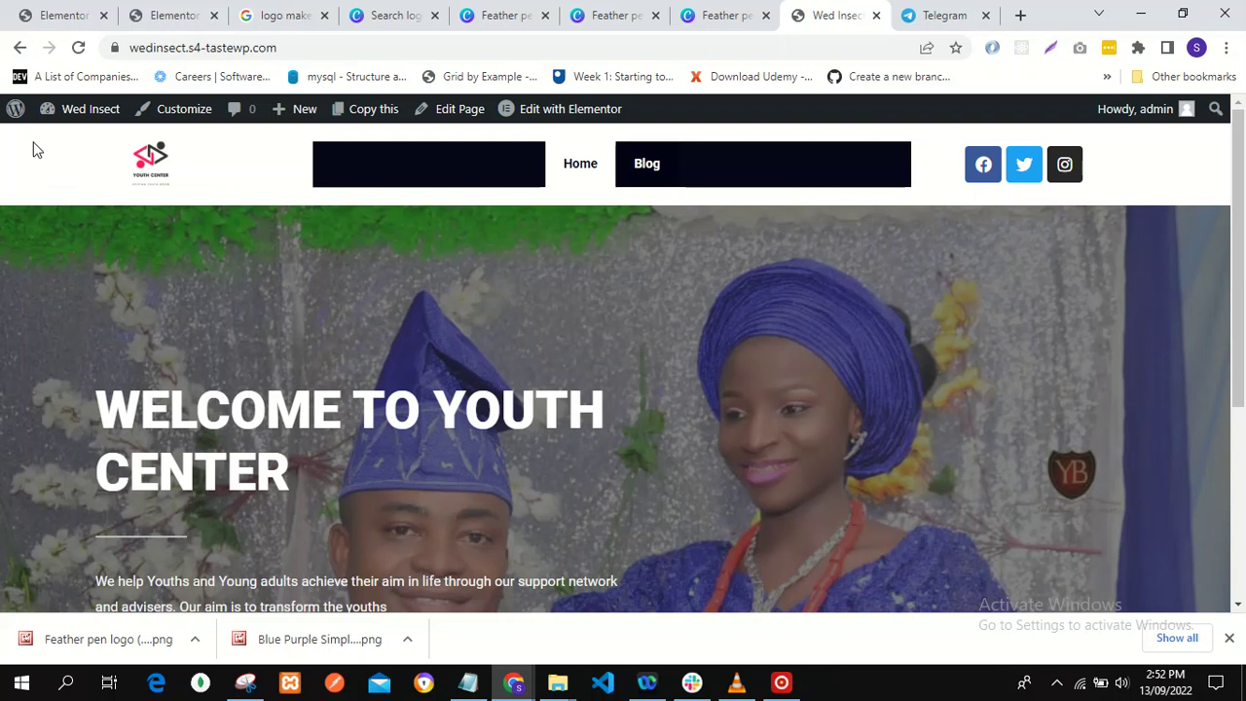
- Reload the live site to check the restyled header menu and return to the header template editor
{"action": "left_click", "coordinate": [80, 48]}
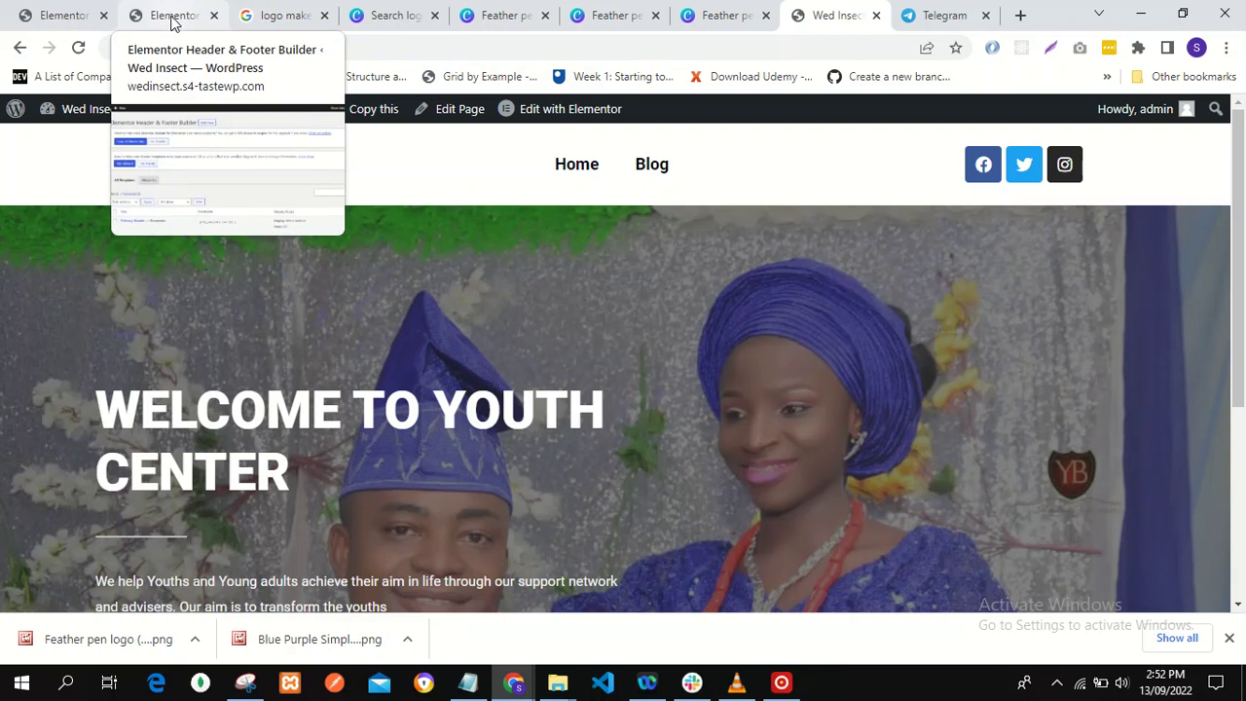
{"action": "left_click", "coordinate": [65, 17]}
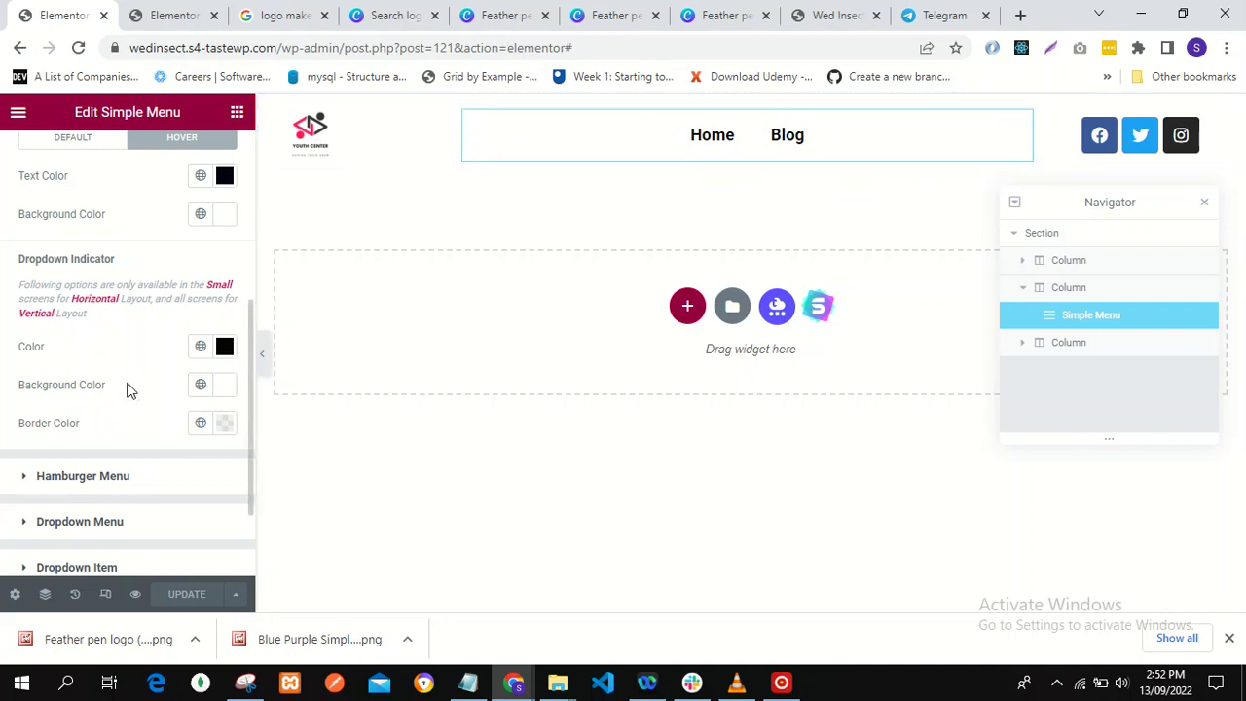
- Look through the Simple Menu's advanced settings, including its position options
{"action": "scroll", "coordinate": [247, 369], "scroll_direction": "down", "scroll_amount": 2}
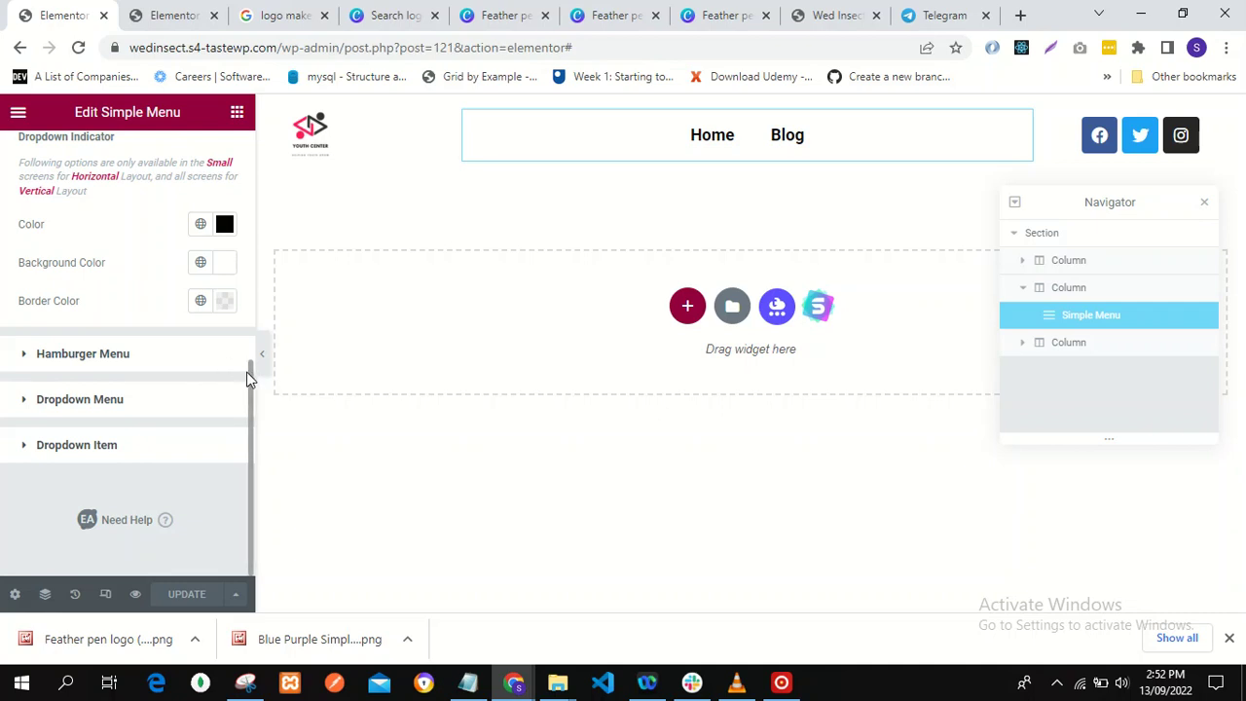
{"action": "left_click", "coordinate": [1085, 345]}
{"action": "left_click", "coordinate": [1085, 316]}
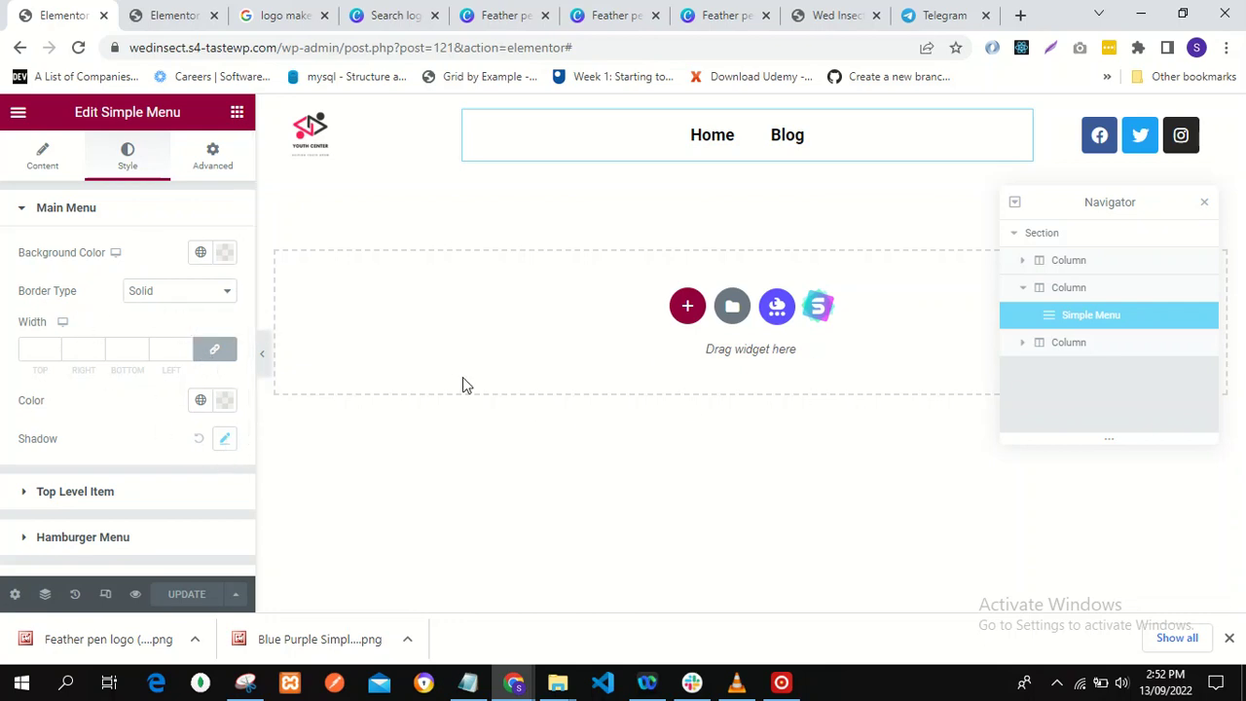
{"action": "left_click", "coordinate": [208, 156]}
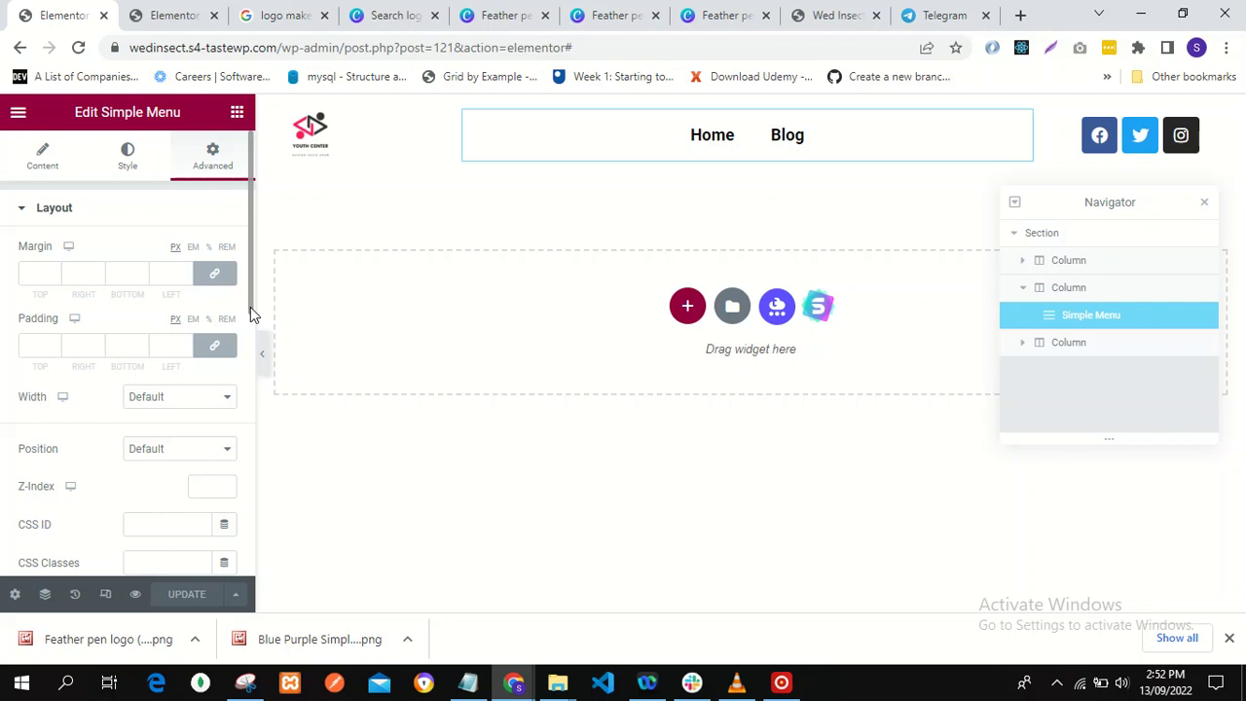
{"action": "scroll", "coordinate": [250, 313], "scroll_direction": "down", "scroll_amount": 1}
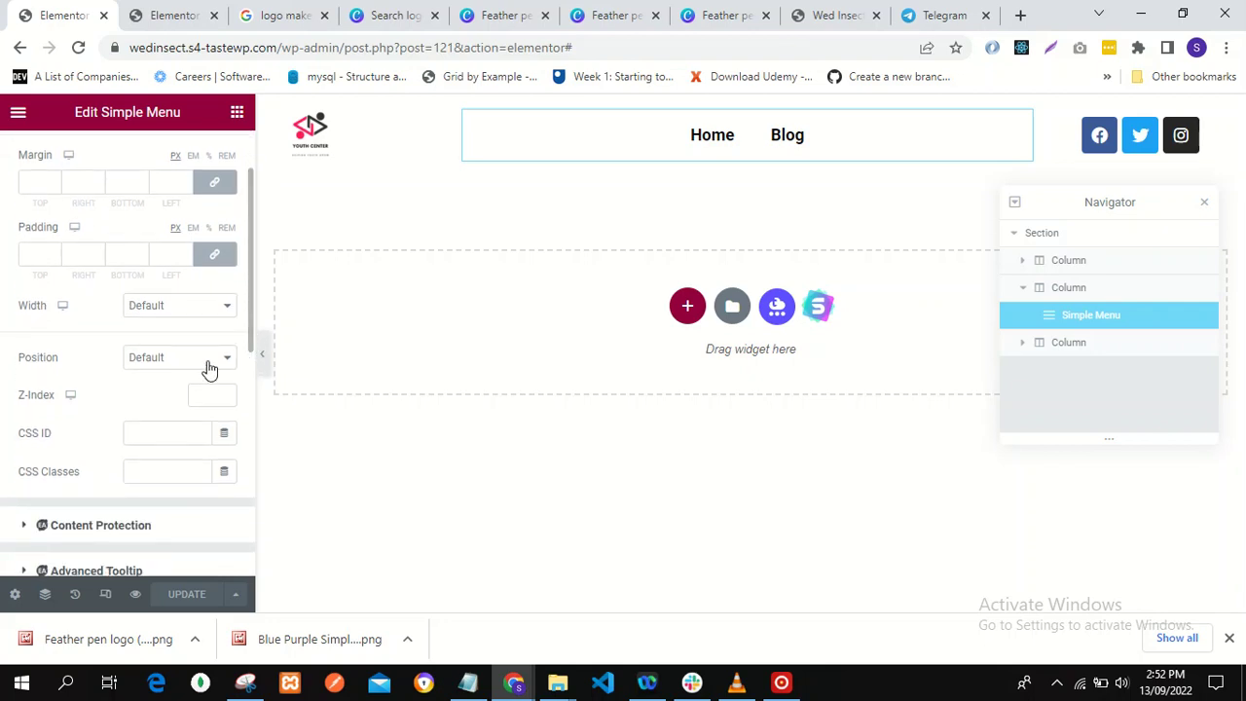
{"action": "left_click", "coordinate": [190, 364]}
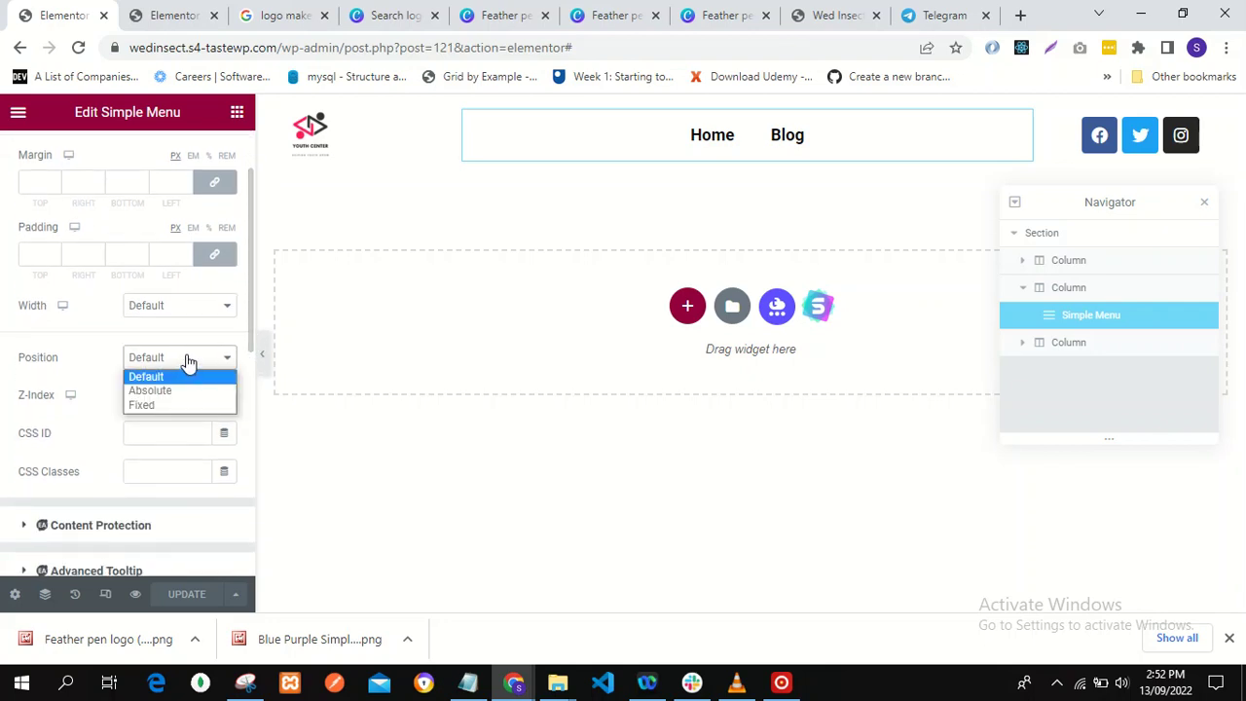
{"action": "left_click", "coordinate": [189, 362]}
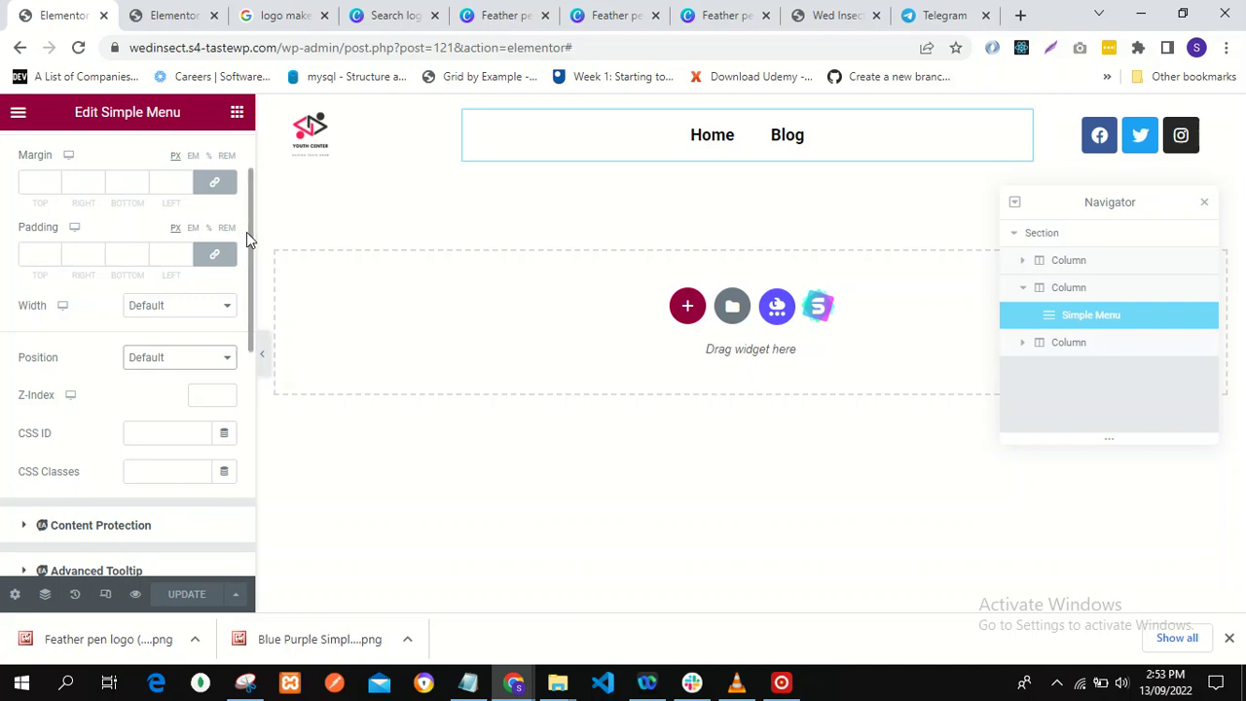
{"action": "scroll", "coordinate": [247, 234], "scroll_direction": "down", "scroll_amount": 5}
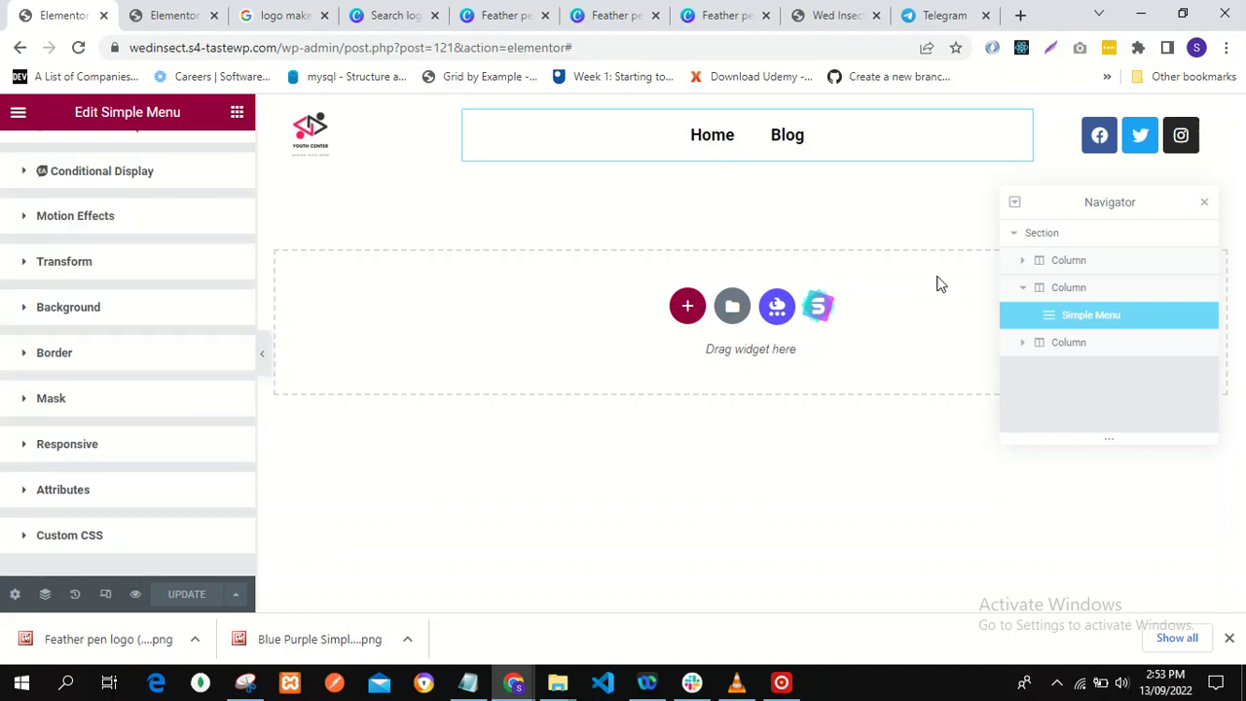
- Reselect the Simple Menu and review its main menu style settings
{"action": "left_click", "coordinate": [1049, 348]}
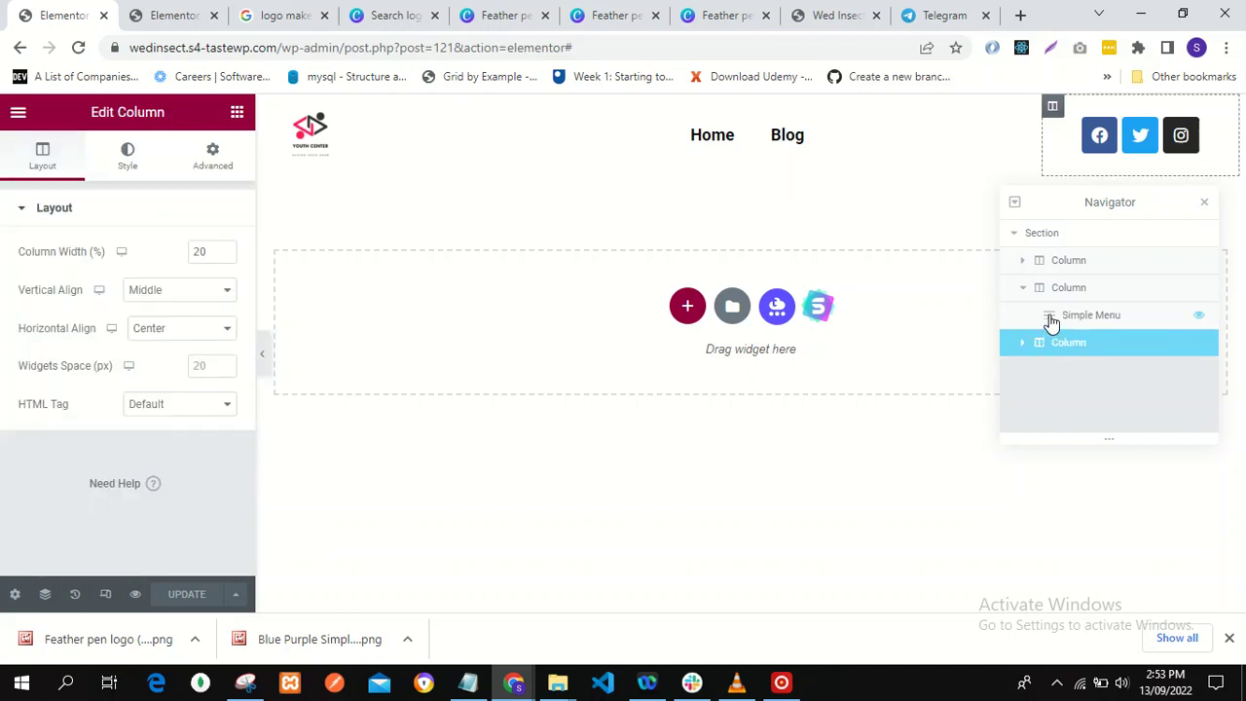
{"action": "left_click", "coordinate": [1051, 321]}
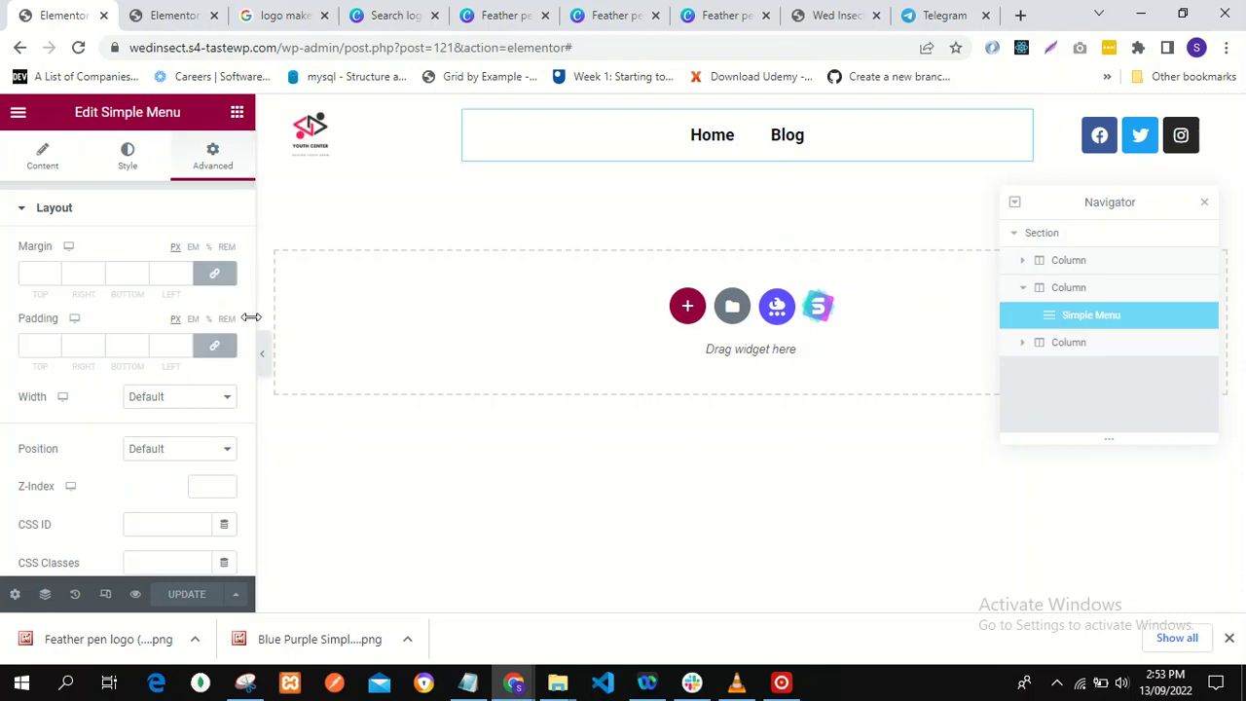
{"action": "left_click", "coordinate": [128, 165]}
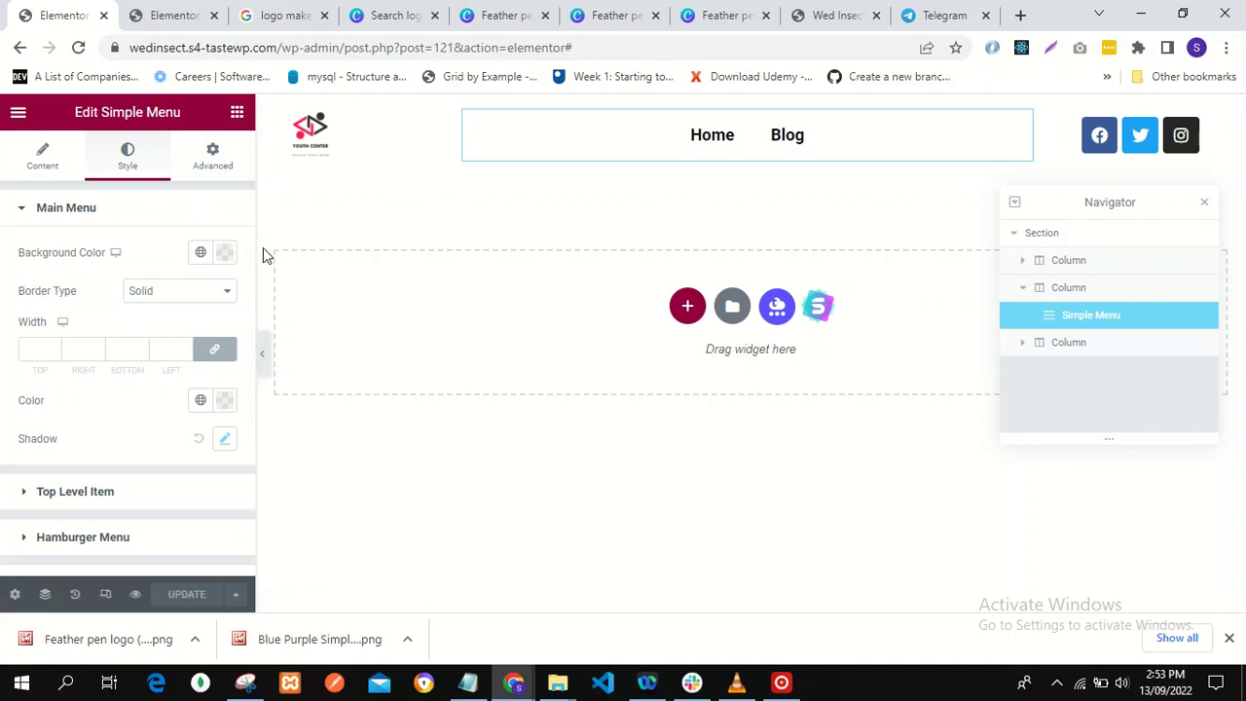
{"action": "scroll", "coordinate": [249, 254], "scroll_direction": "down", "scroll_amount": 2}
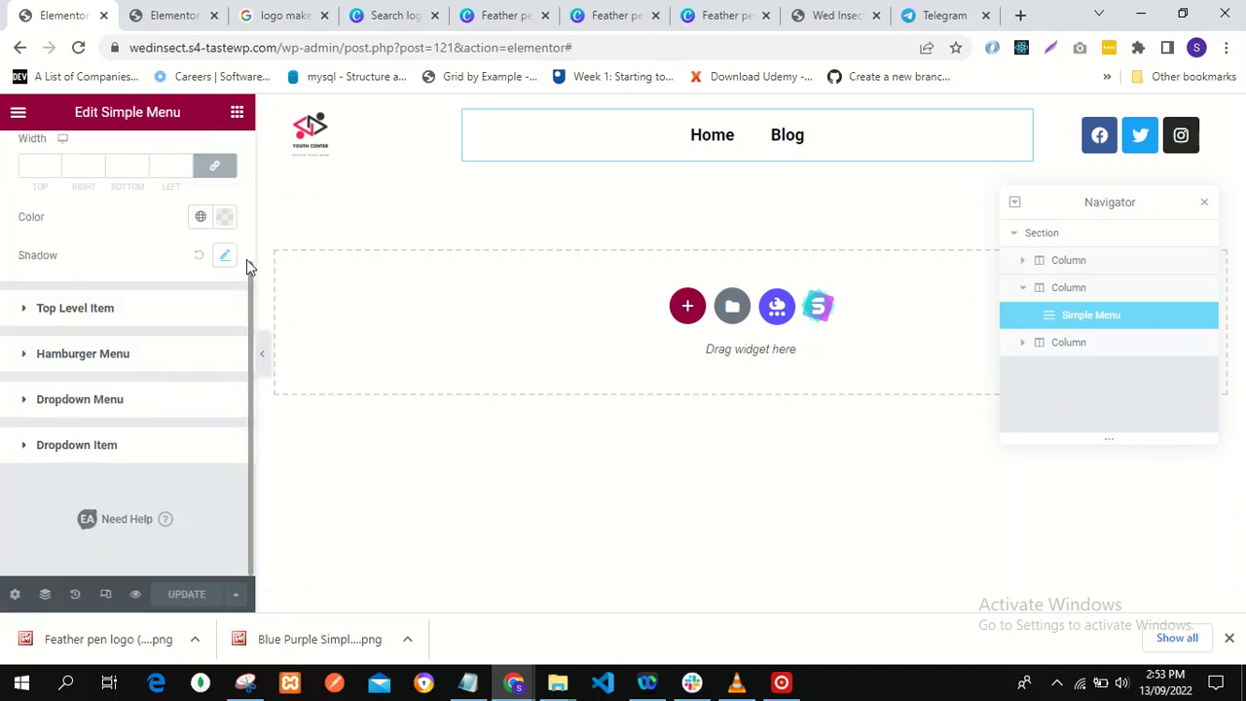
{"action": "scroll", "coordinate": [243, 244], "scroll_direction": "up", "scroll_amount": 2}
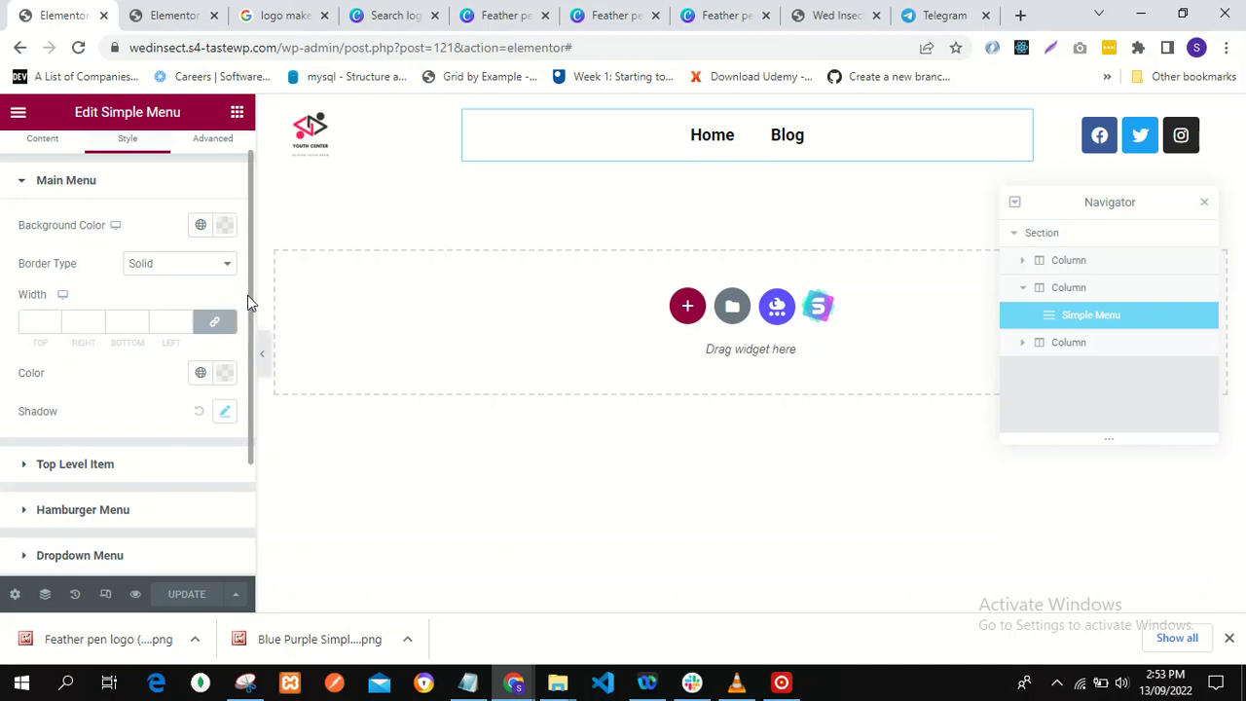
{"action": "scroll", "coordinate": [248, 303], "scroll_direction": "down", "scroll_amount": 2}
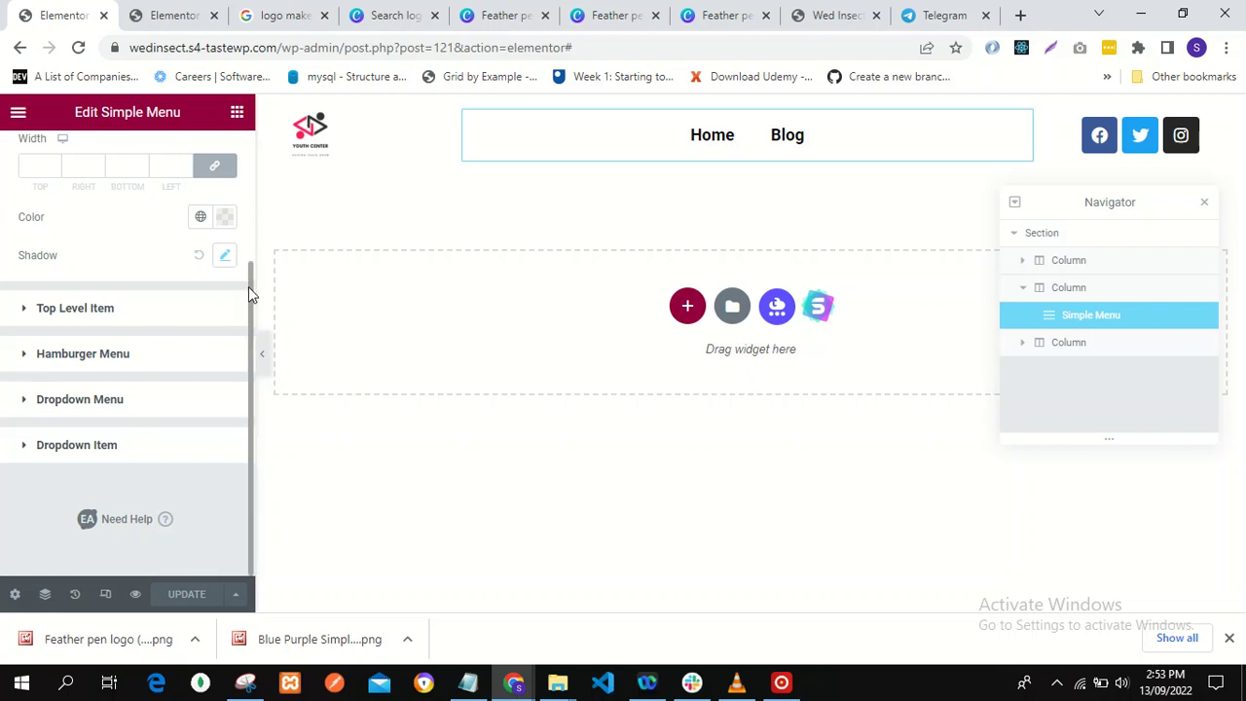
{"action": "left_click_drag", "start_coordinate": [250, 294], "coordinate": [232, 180]}
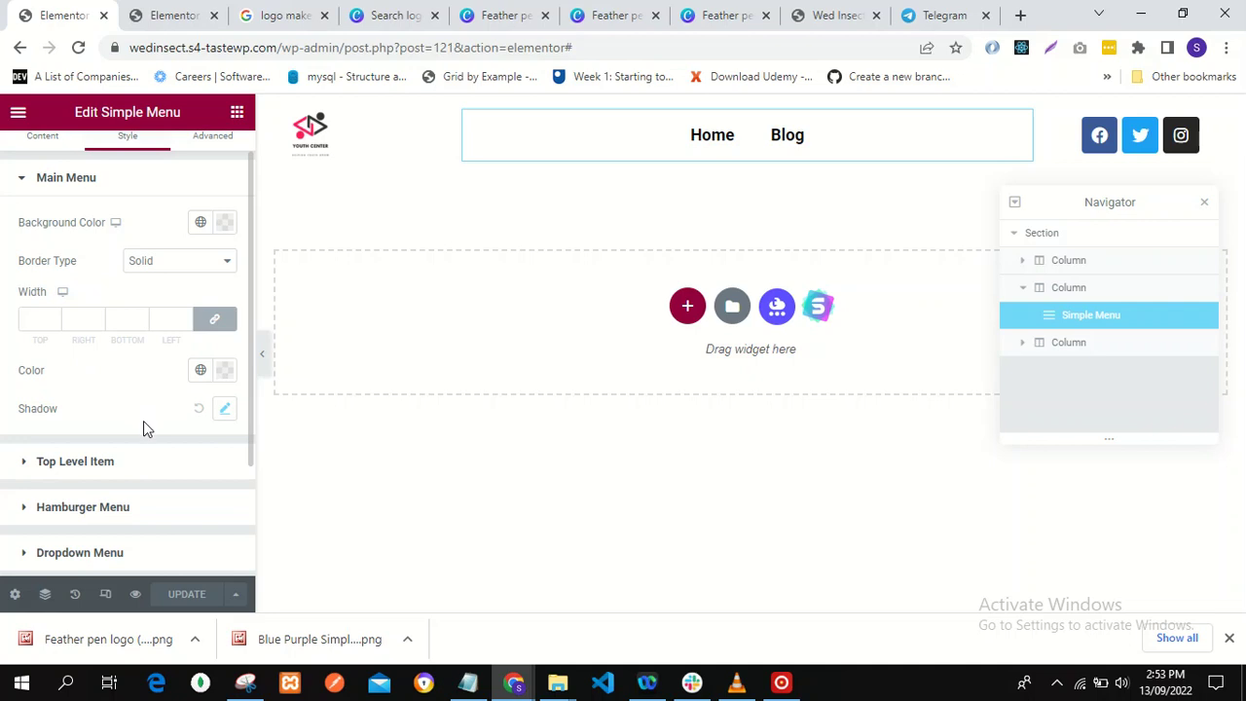
- Try left alignment for the Simple Menu's top level items and restore center alignment
{"action": "left_click", "coordinate": [95, 482]}
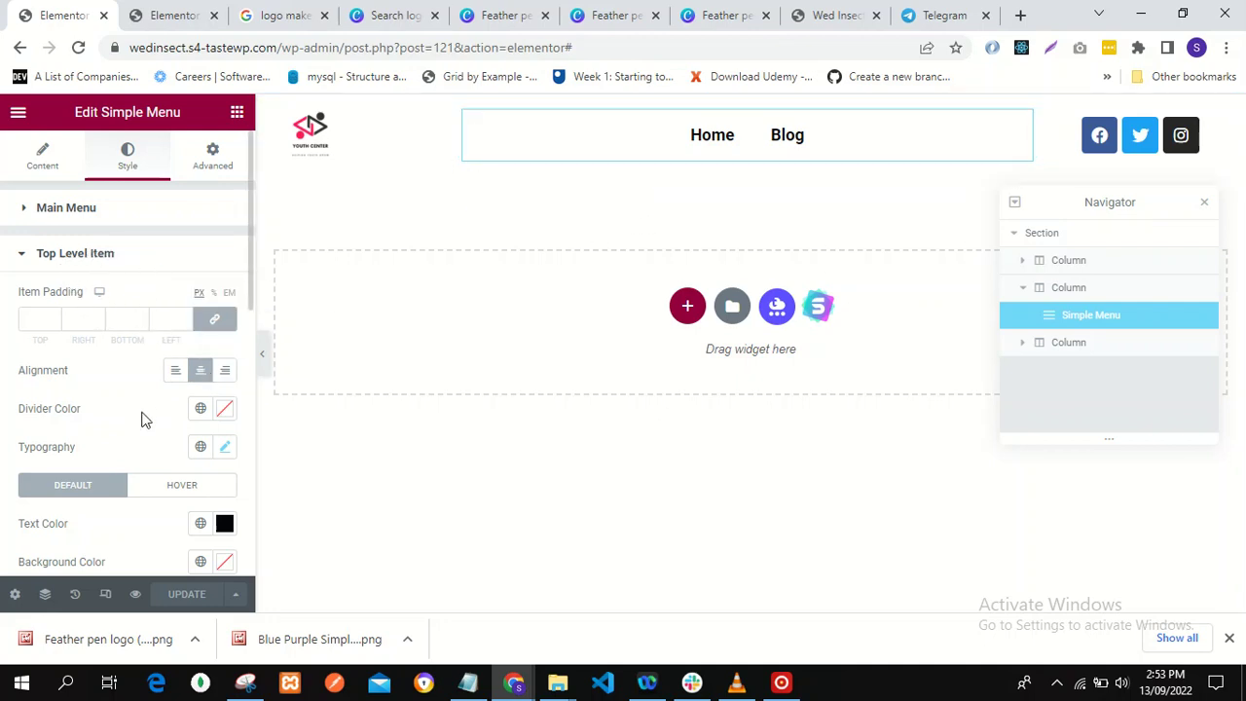
{"action": "left_click", "coordinate": [176, 372]}
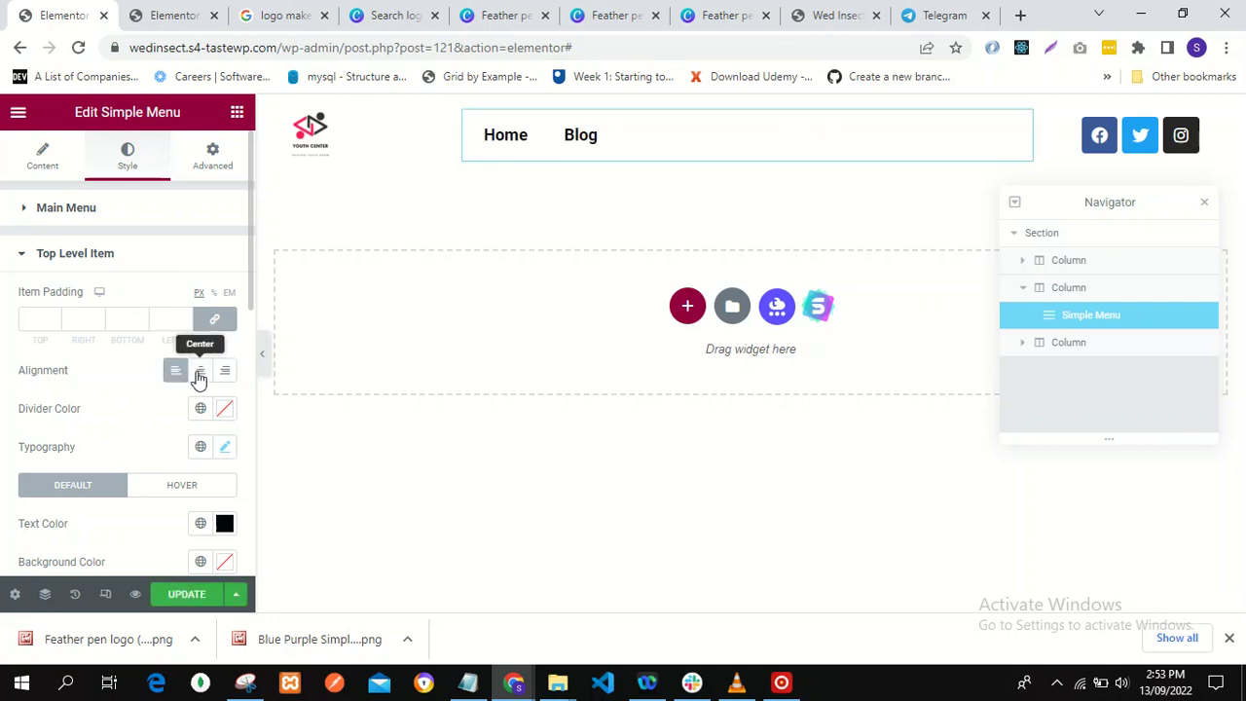
{"action": "left_click", "coordinate": [201, 376]}
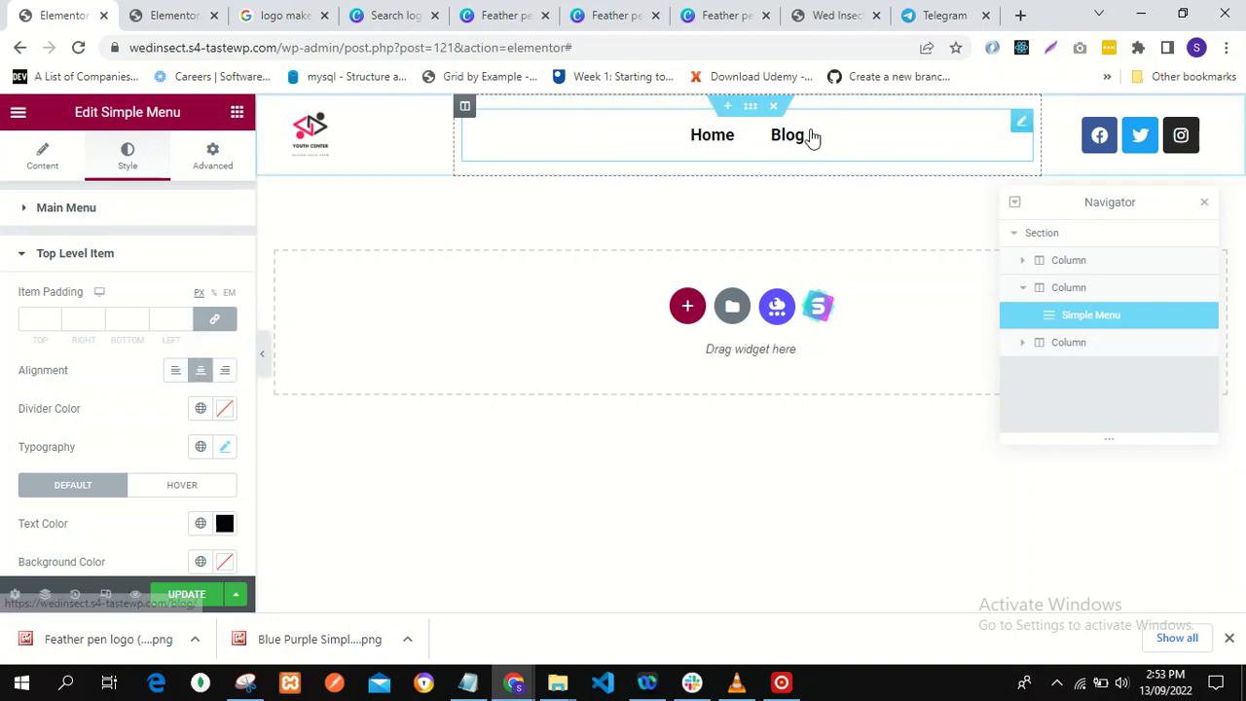
- Compare the header on the live Wed Insect site and go back to editing the header template
{"action": "left_click", "coordinate": [820, 18]}
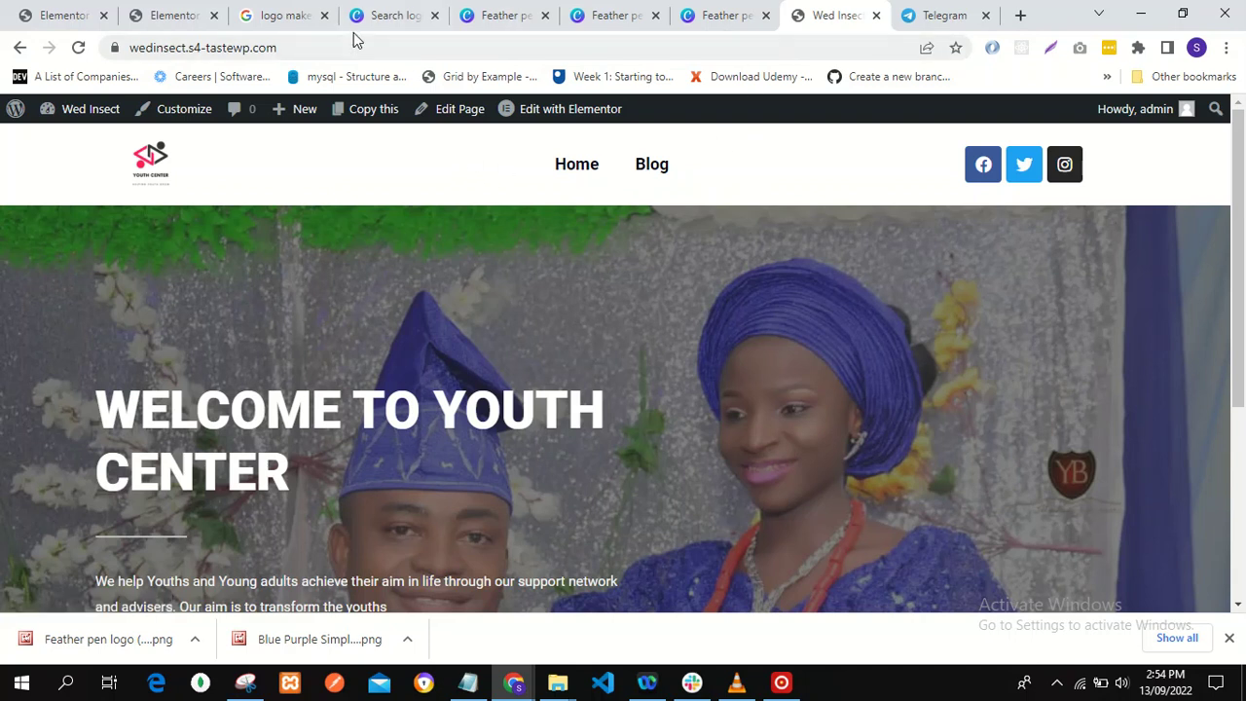
{"action": "left_click", "coordinate": [164, 14]}
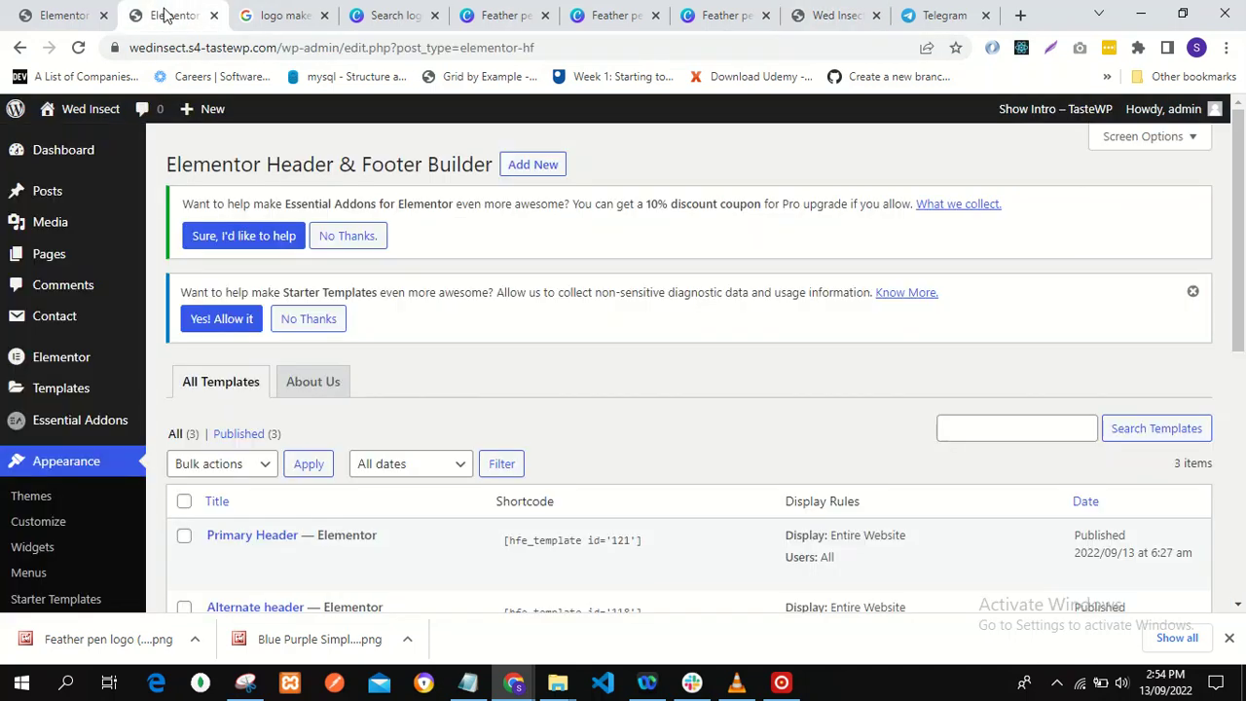
{"action": "left_click", "coordinate": [62, 15]}
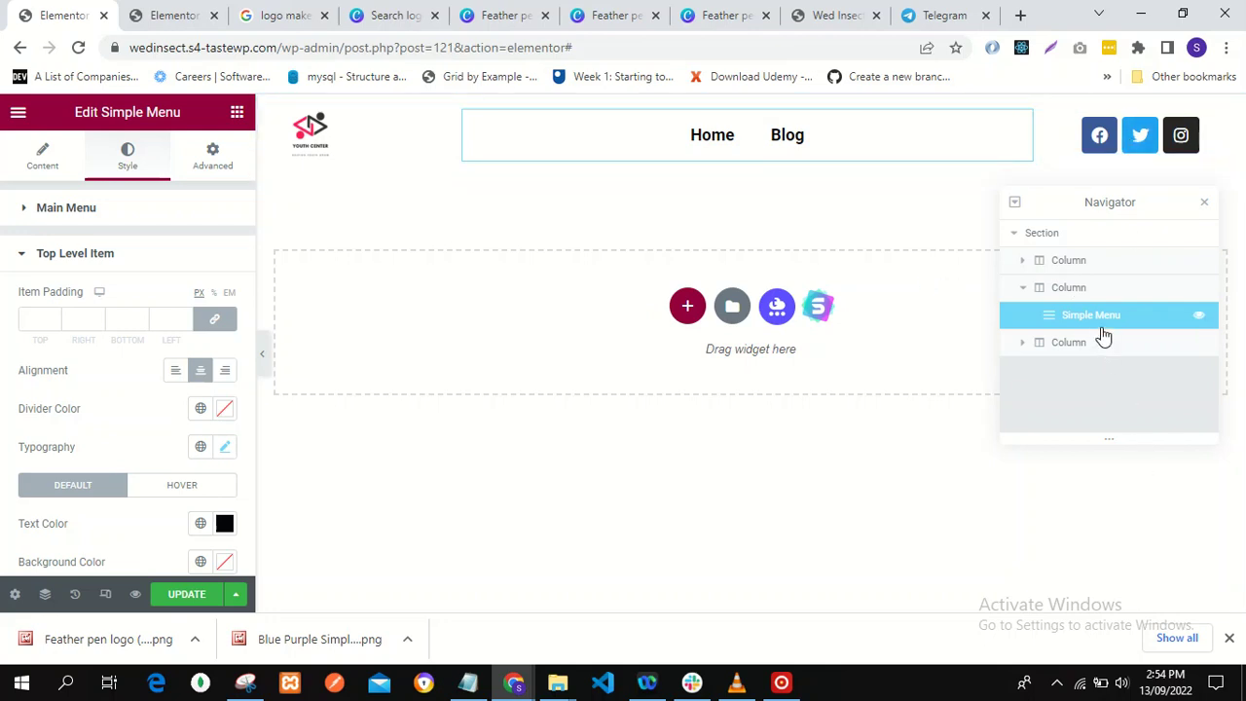
- Select the Social Icons widget inside the header's third column and open its style settings
{"action": "left_click", "coordinate": [1077, 346]}
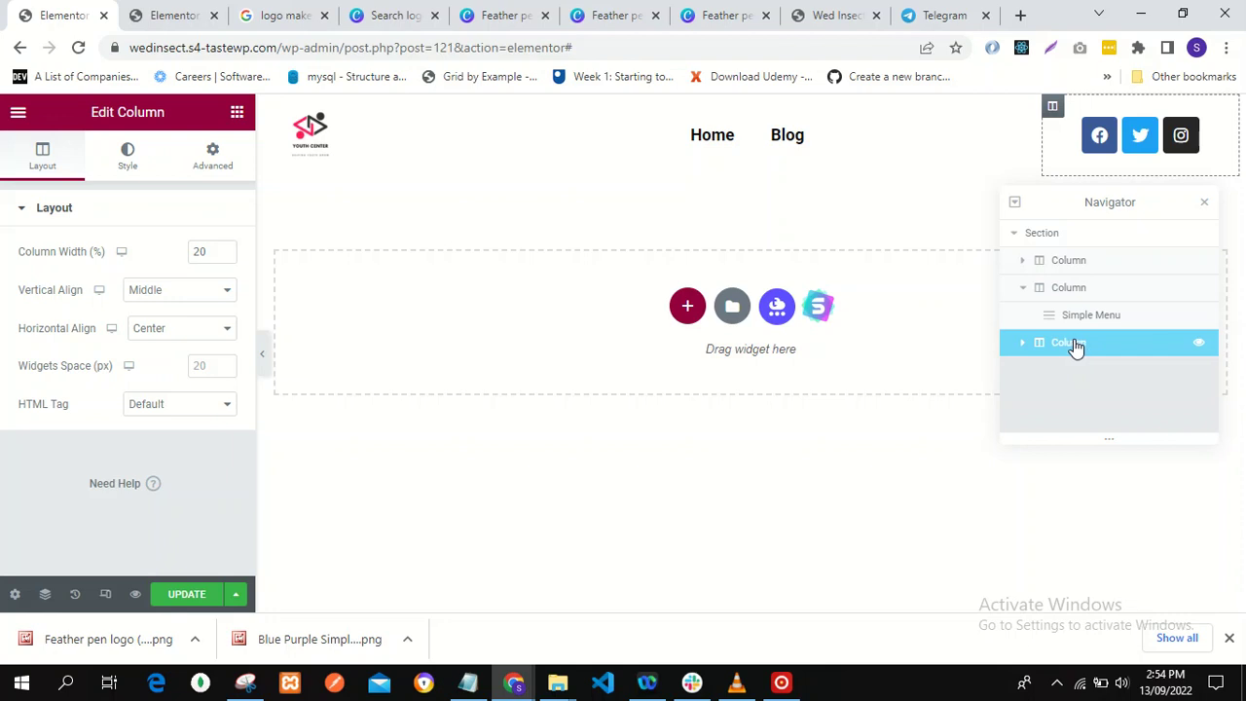
{"action": "left_click", "coordinate": [1022, 345]}
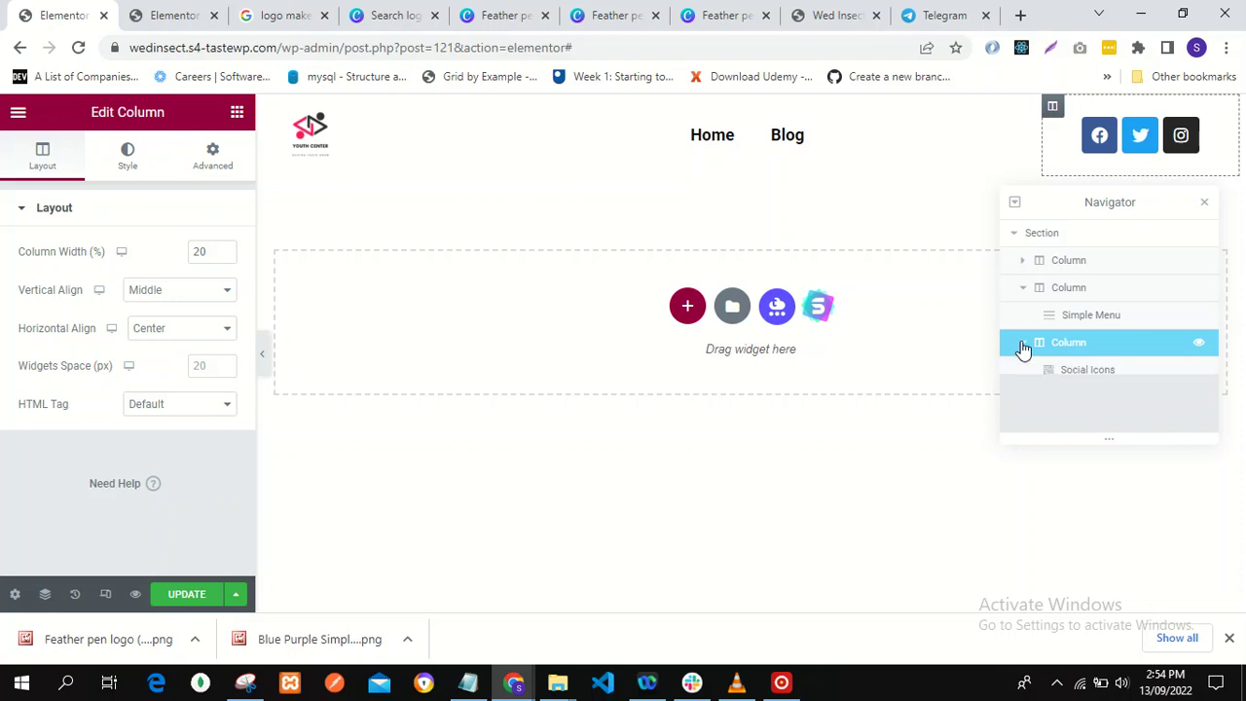
{"action": "left_click", "coordinate": [1061, 379]}
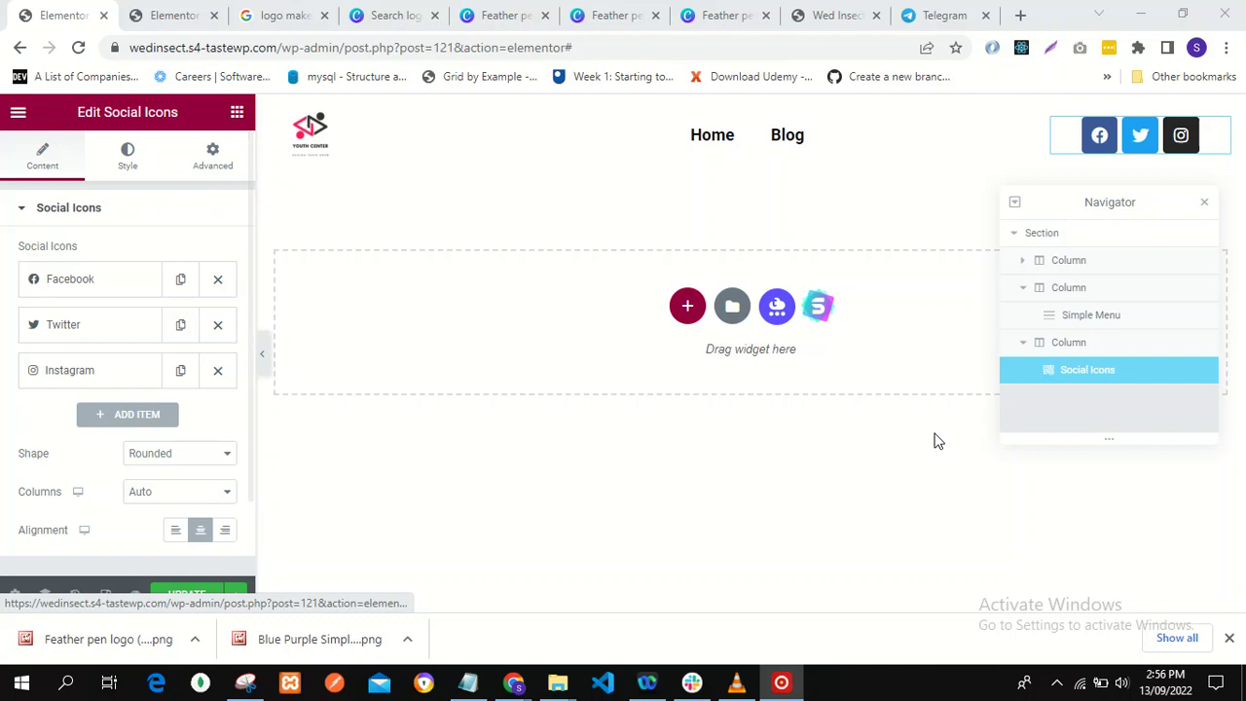
{"action": "left_click", "coordinate": [134, 149]}
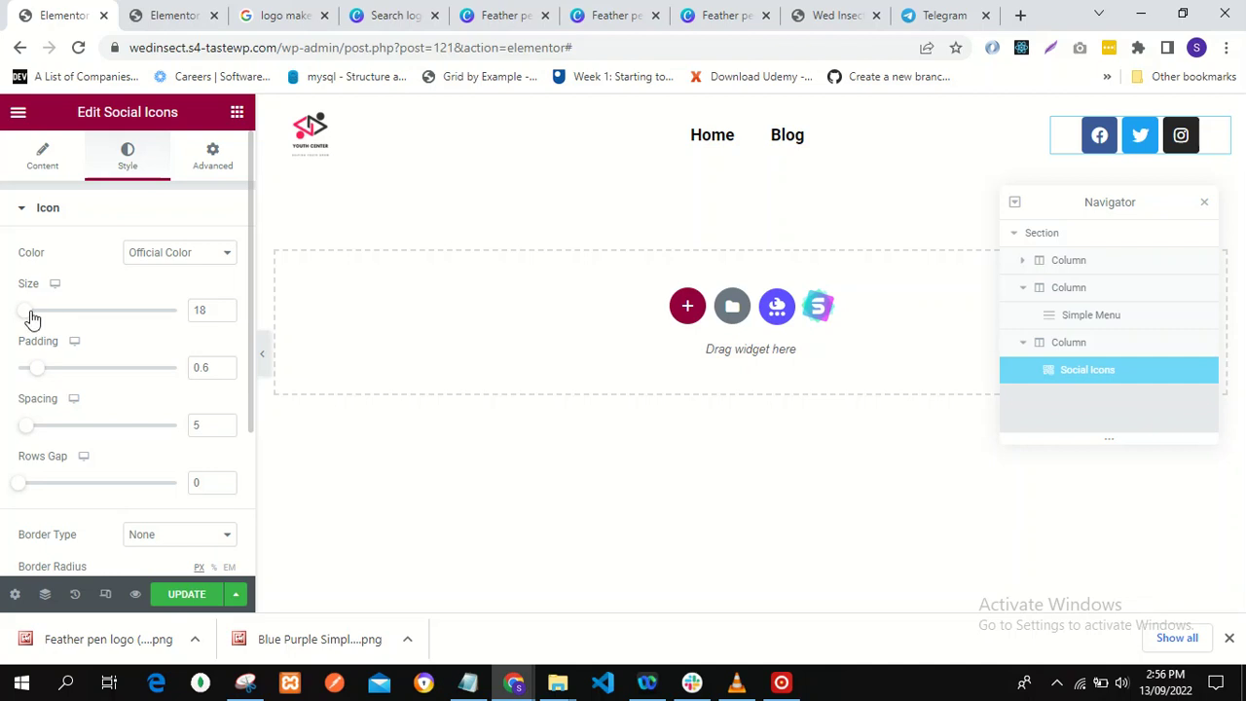
- Try an icon size of 16 for the Social Icons widget and set it back to 18
{"action": "mouse_move", "coordinate": [32, 318]}
{"action": "left_mouse_down"}
{"action": "mouse_move", "coordinate": [78, 327]}
{"action": "mouse_move", "coordinate": [30, 322]}
{"action": "left_mouse_up"}
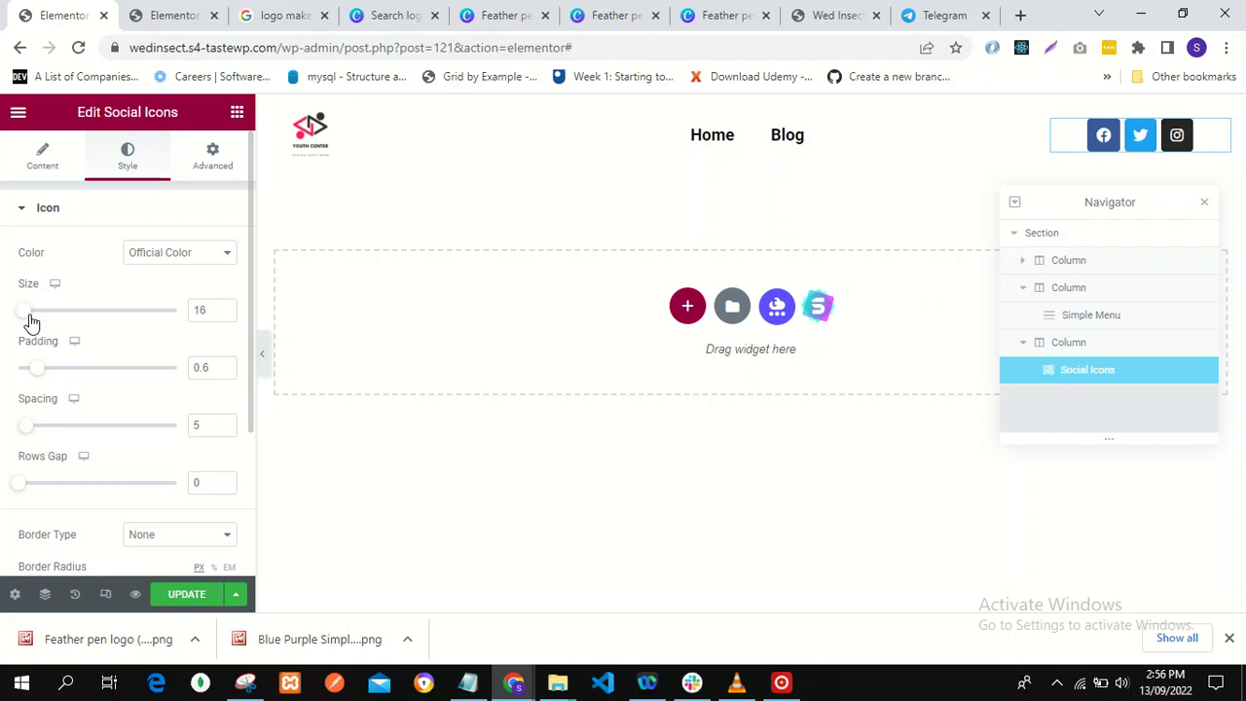
{"action": "left_click", "coordinate": [212, 303]}
{"action": "type", "text": "8"}
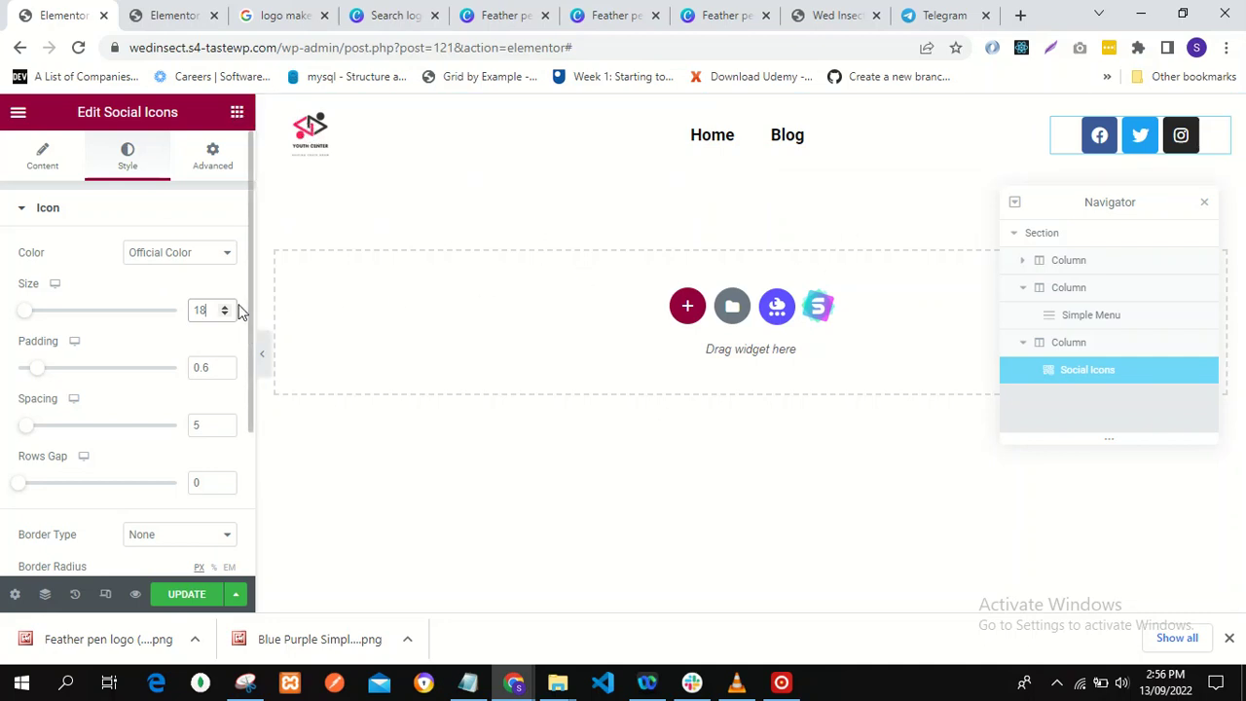
- Set the border radius of the social icons to 20 px on all four corners
{"action": "left_click", "coordinate": [27, 212]}
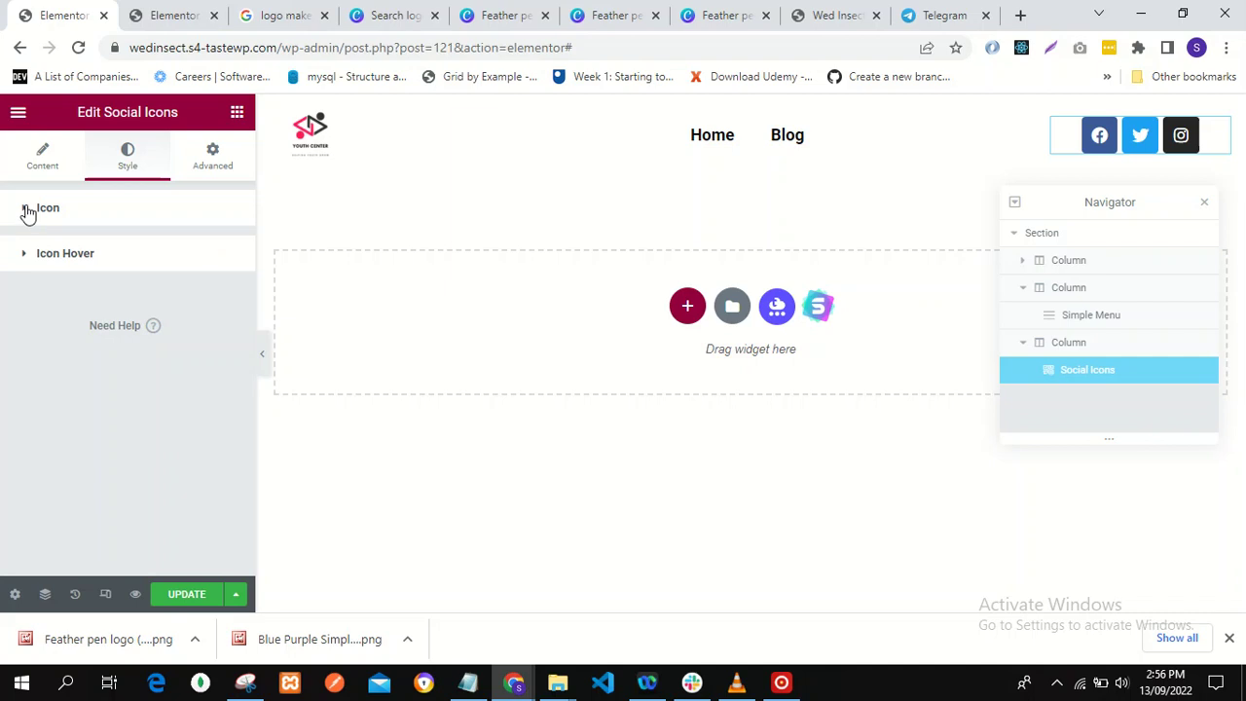
{"action": "left_click", "coordinate": [28, 212]}
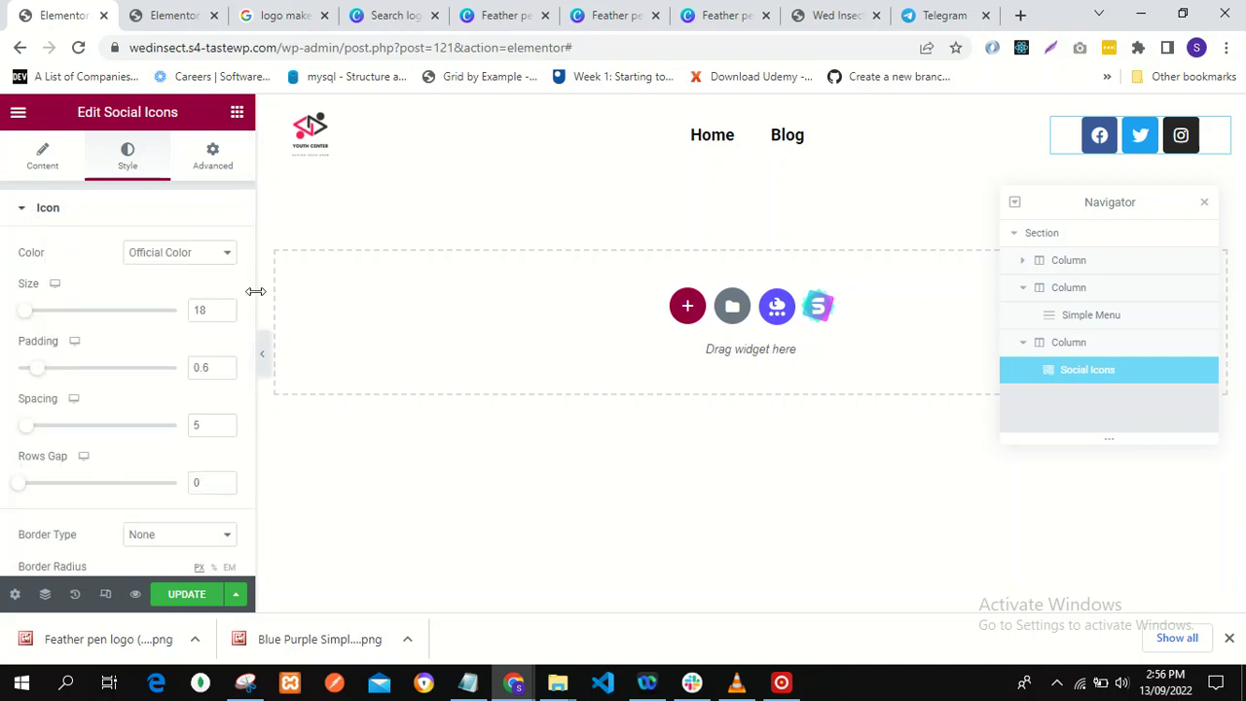
{"action": "scroll", "coordinate": [250, 299], "scroll_direction": "down", "scroll_amount": 3}
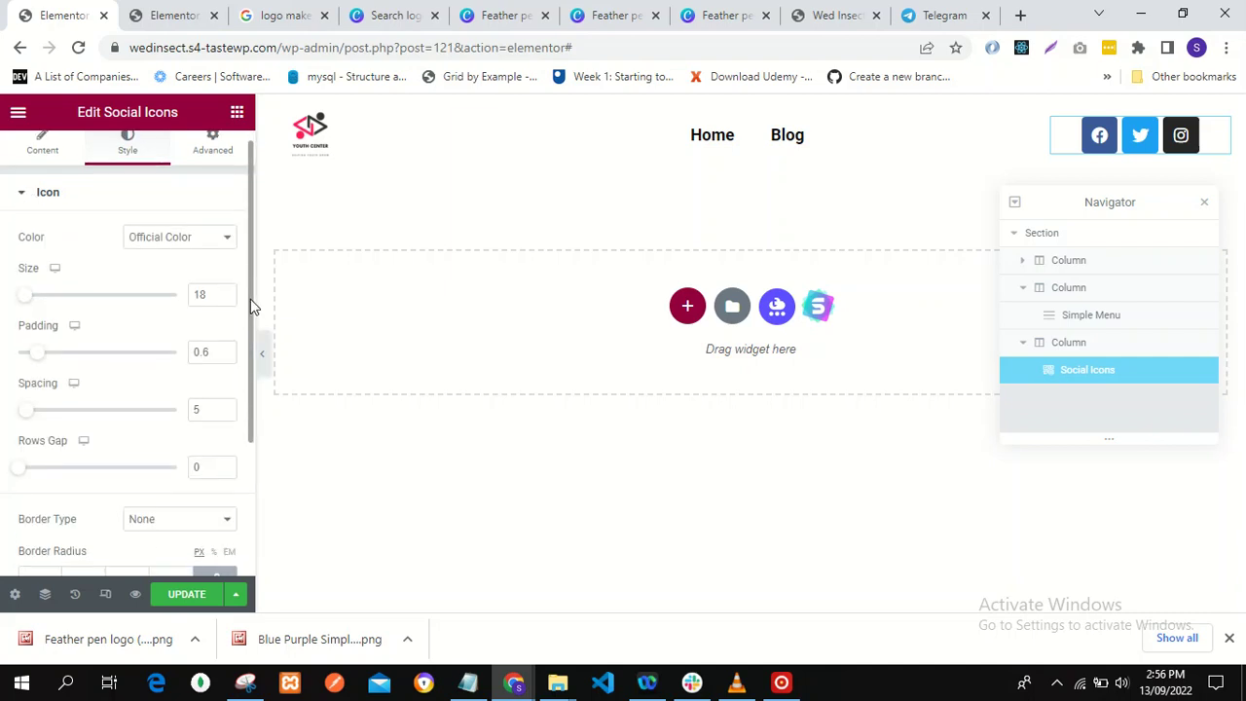
{"action": "scroll", "coordinate": [256, 380], "scroll_direction": "down", "scroll_amount": 1}
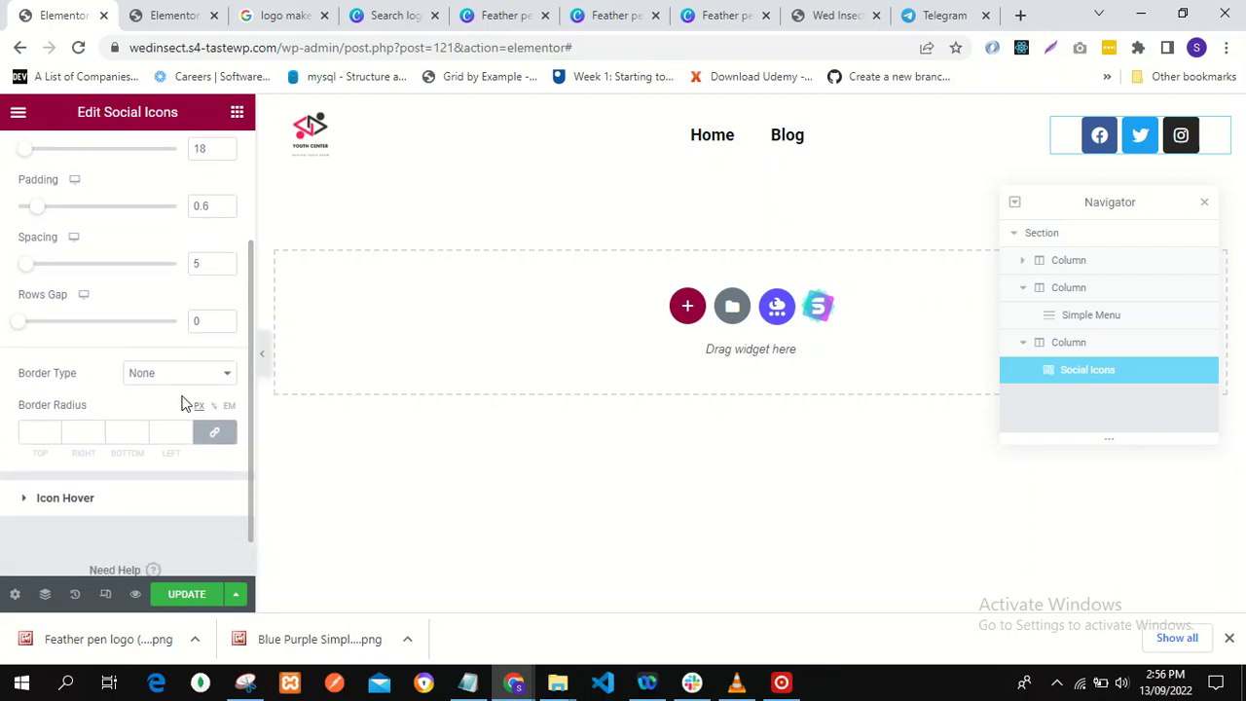
{"action": "left_click", "coordinate": [37, 432]}
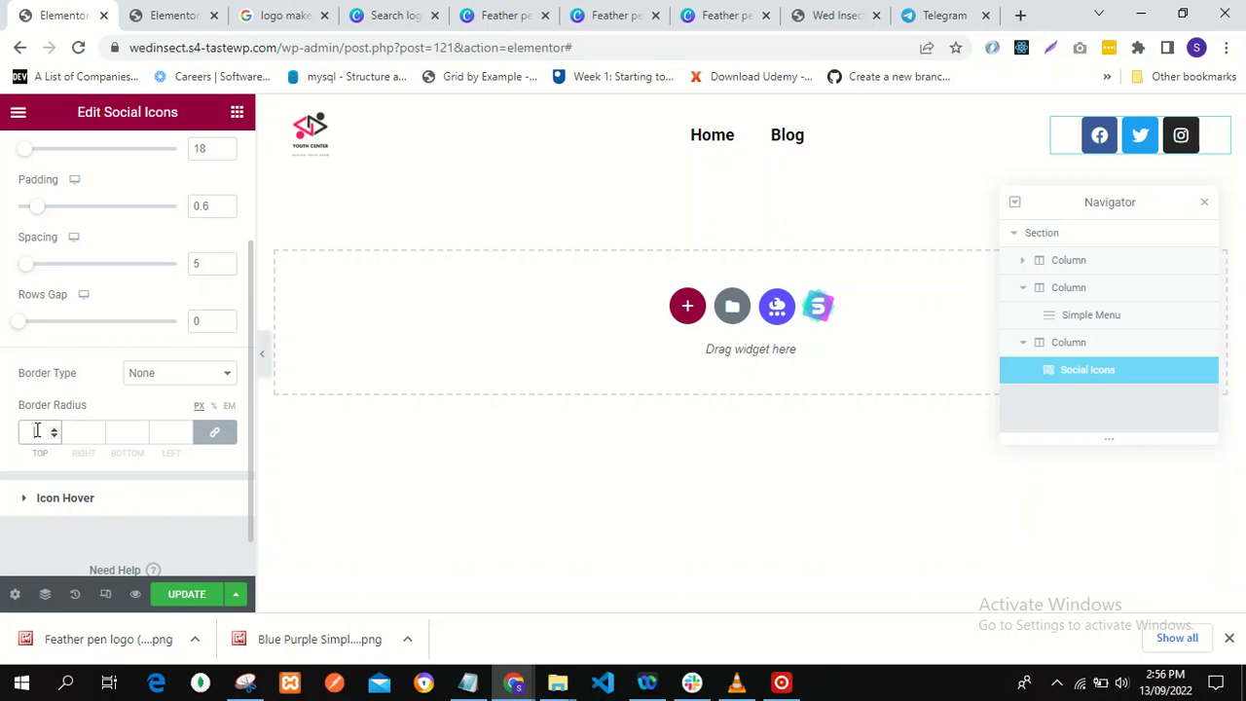
{"action": "type", "text": "20"}
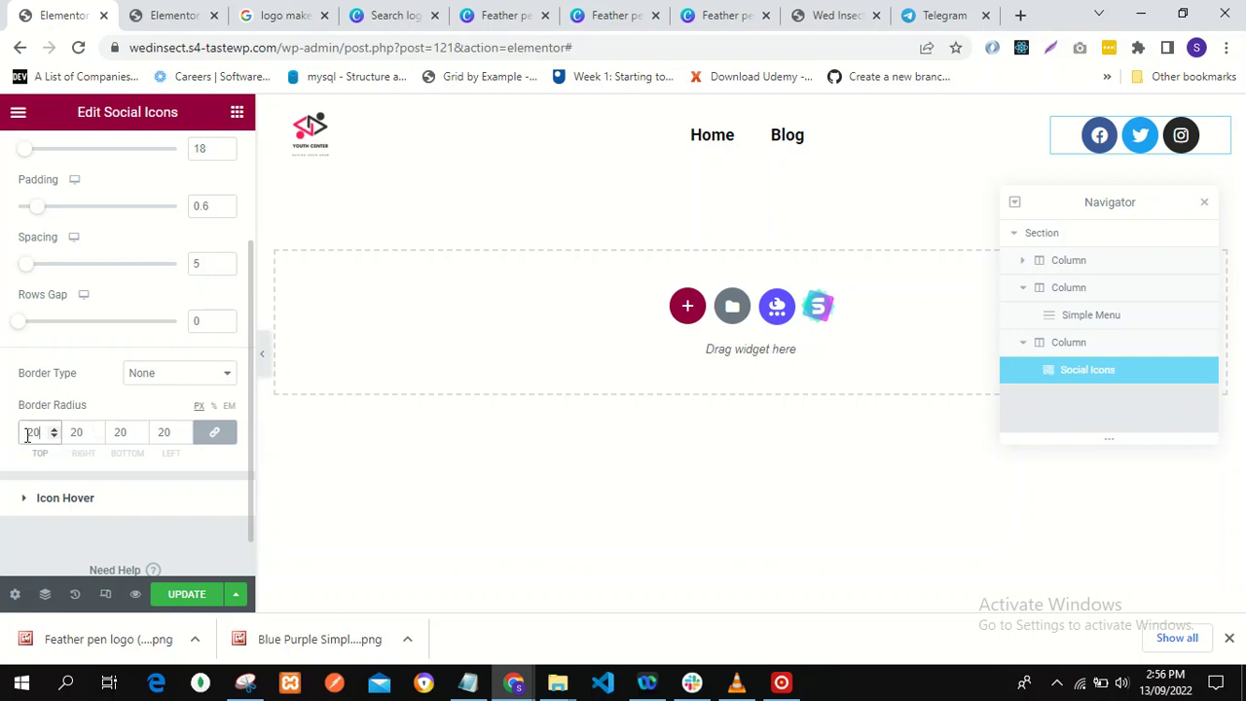
{"action": "left_click", "coordinate": [884, 201]}
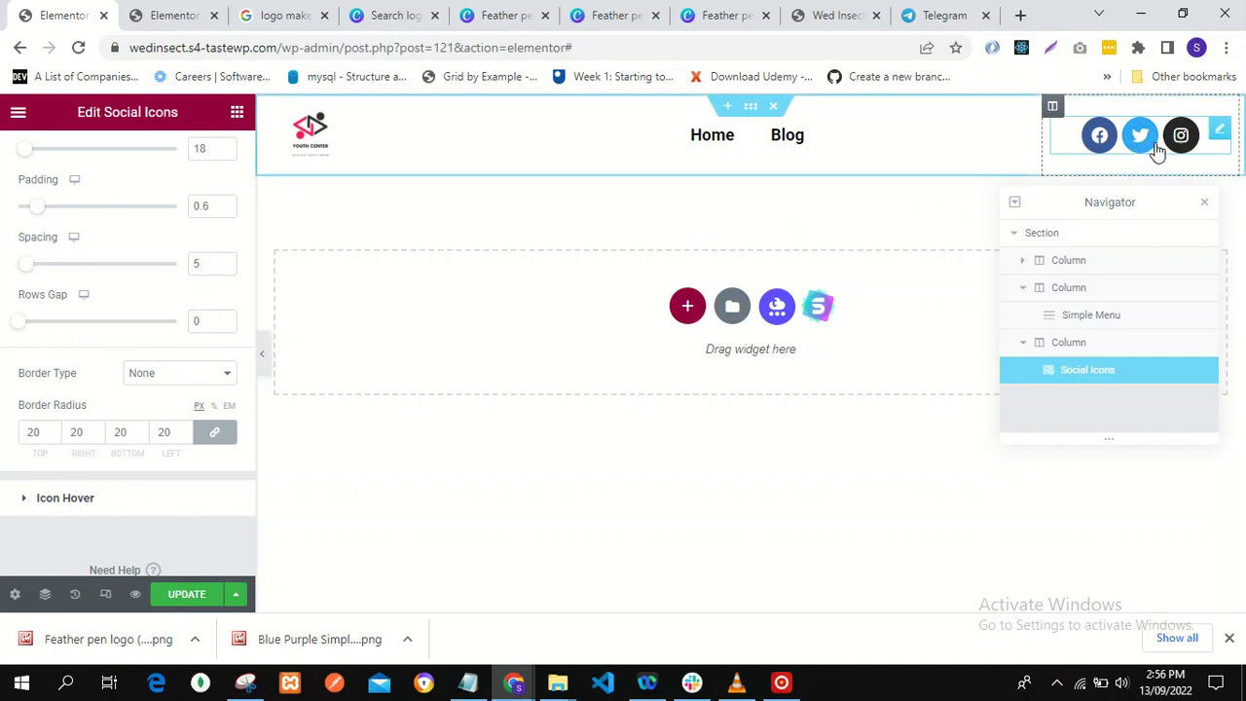
- Try a Solid border type on the social icons and set it back to None
{"action": "left_click", "coordinate": [177, 374]}
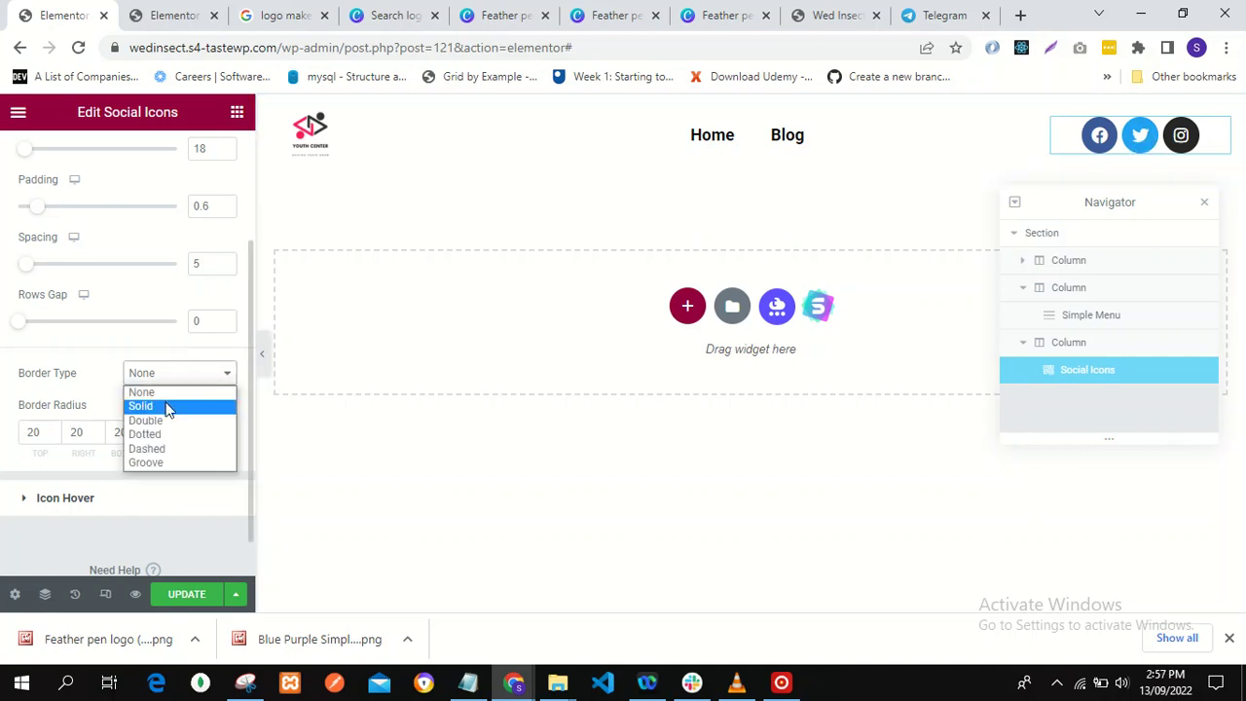
{"action": "left_click", "coordinate": [166, 406]}
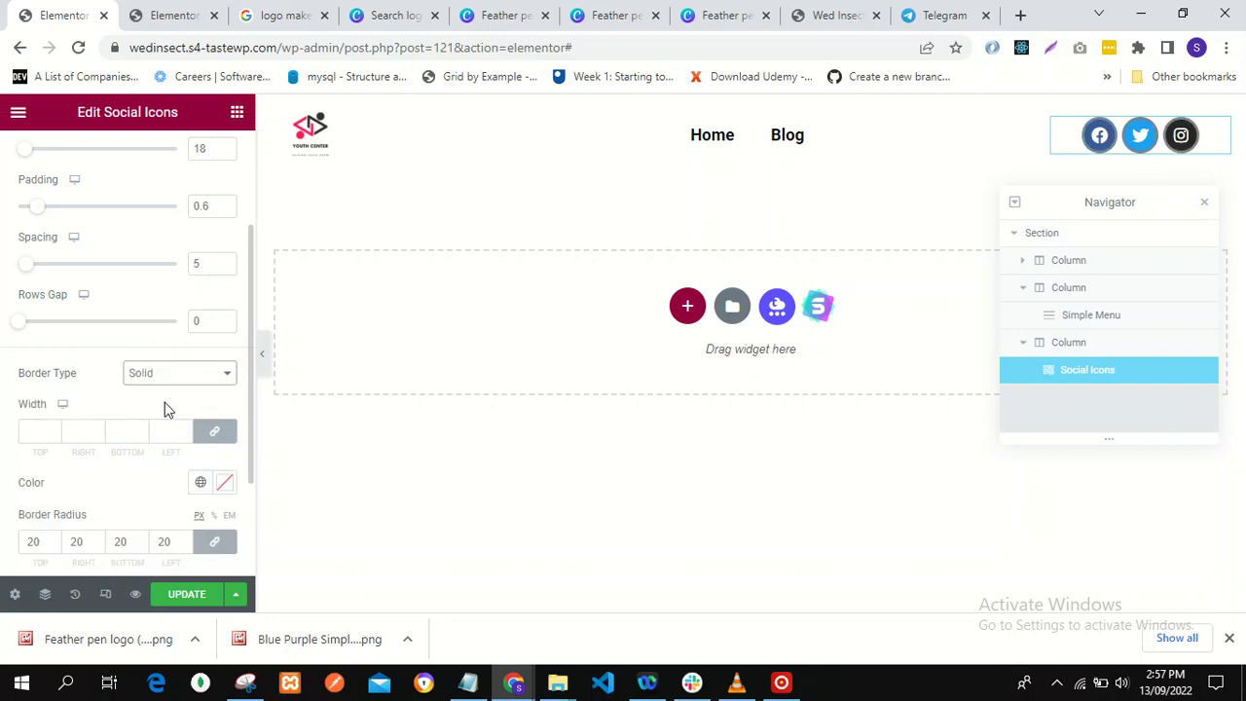
{"action": "left_click", "coordinate": [167, 376]}
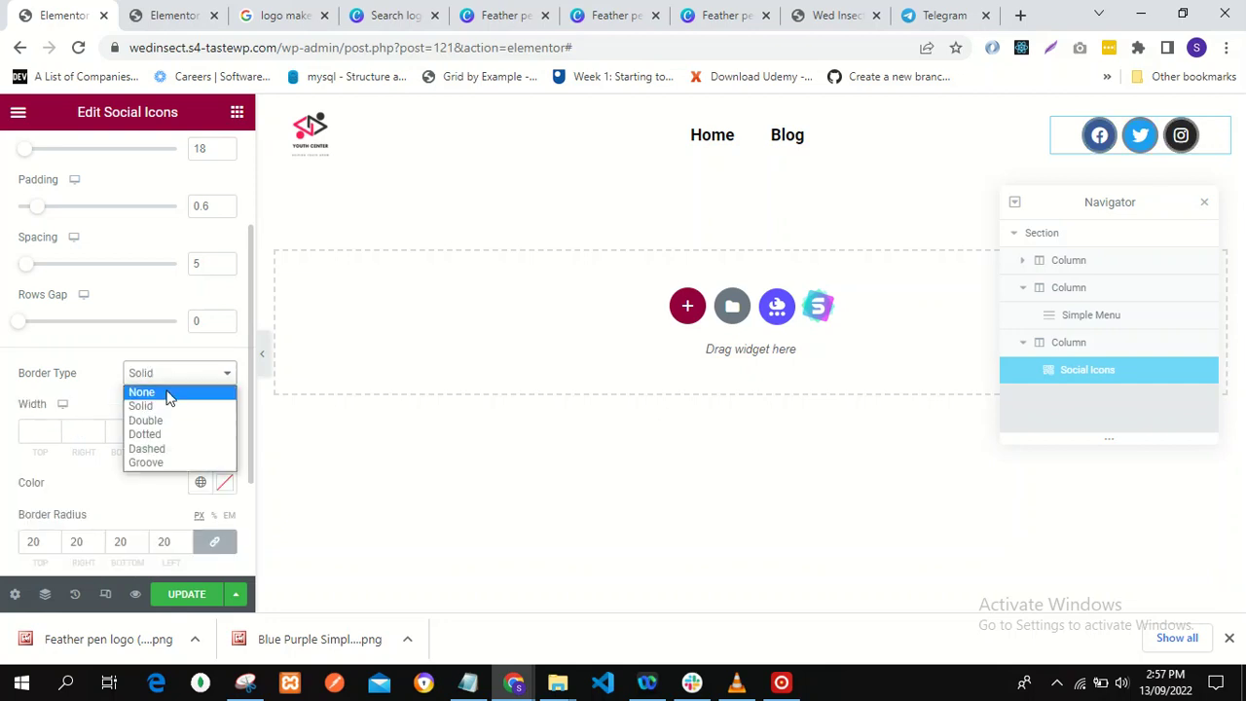
{"action": "left_click", "coordinate": [165, 392]}
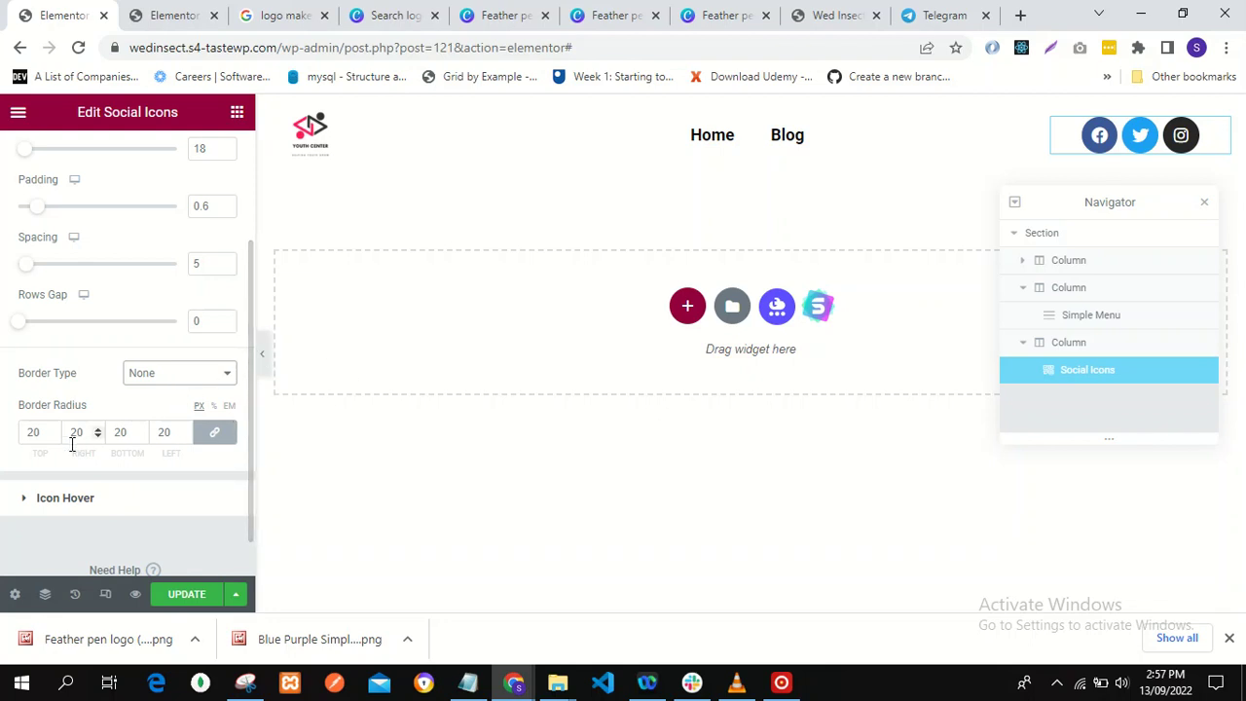
- Set the border radius of the social icons to 18 px on all four corners and update the header template
{"action": "left_click", "coordinate": [46, 432]}
{"action": "key", "text": "BackSpace"}
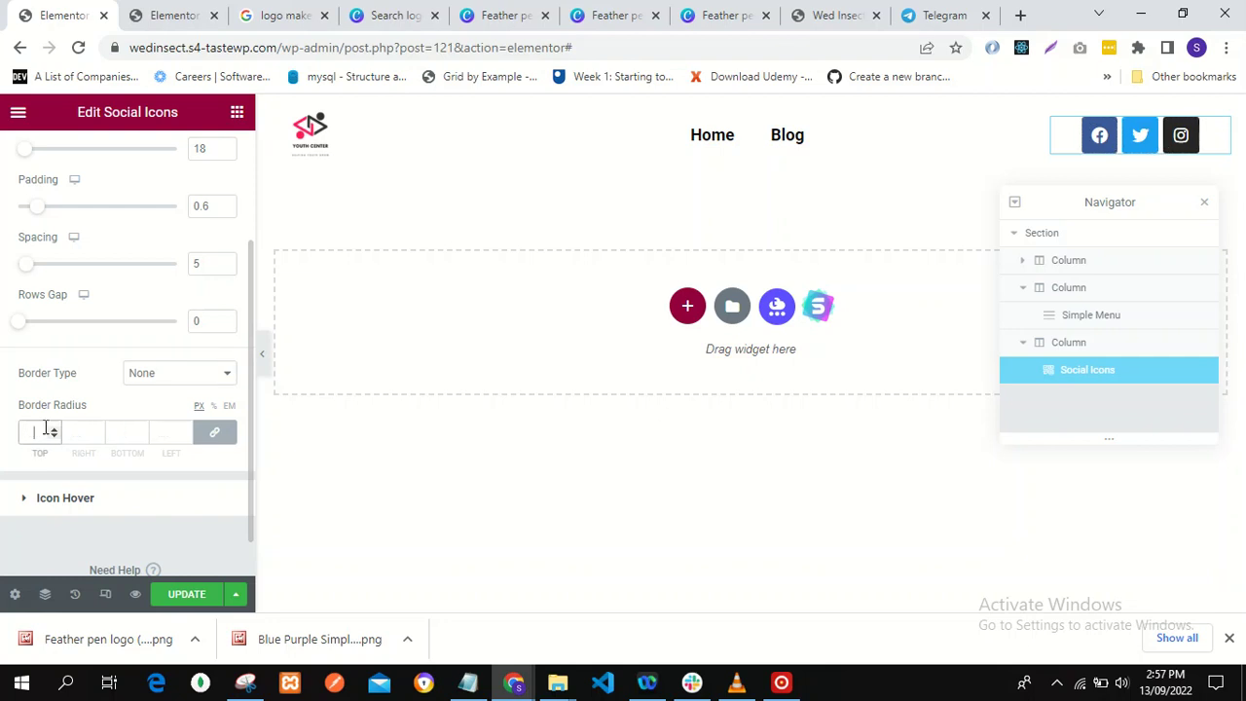
{"action": "type", "text": "18"}
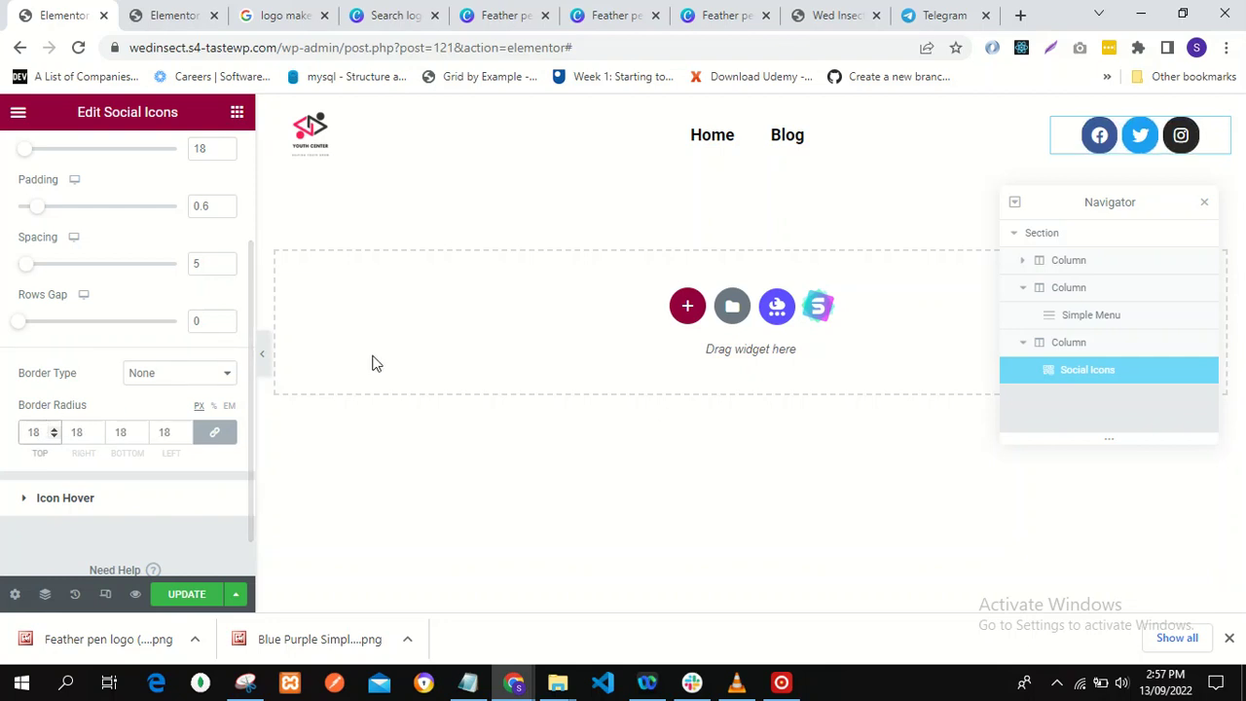
{"action": "left_click", "coordinate": [405, 220]}
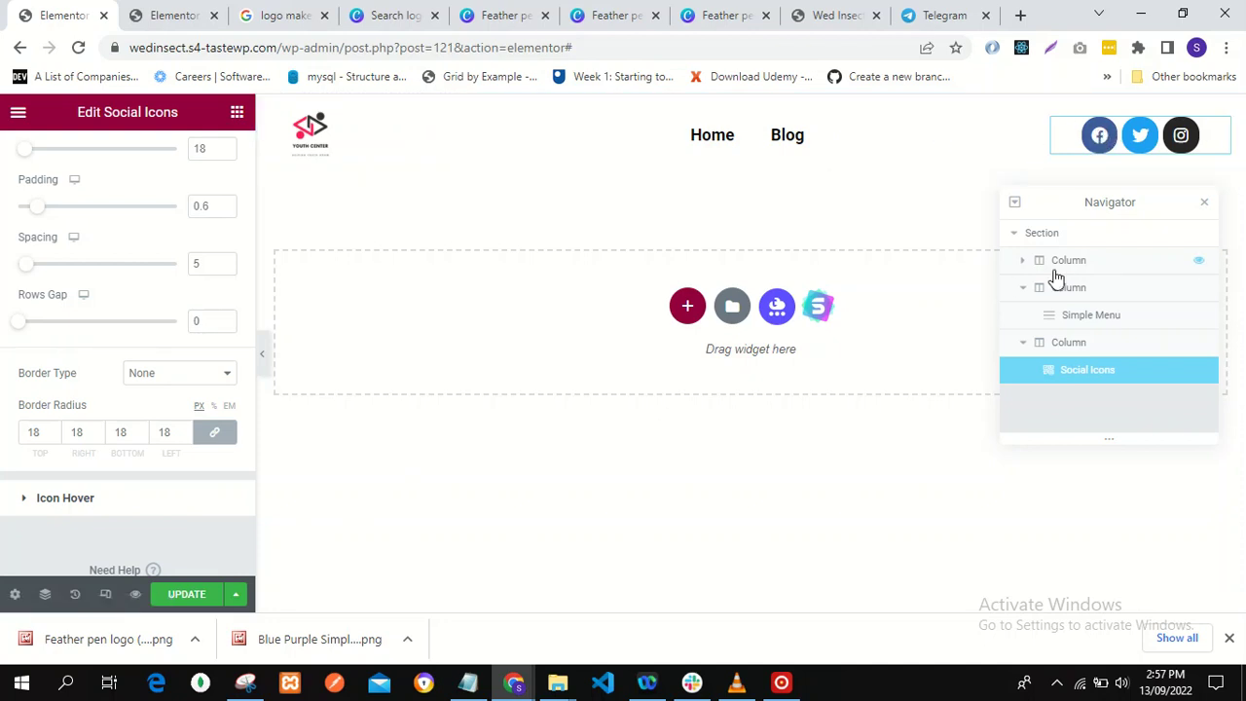
{"action": "left_click", "coordinate": [193, 594]}
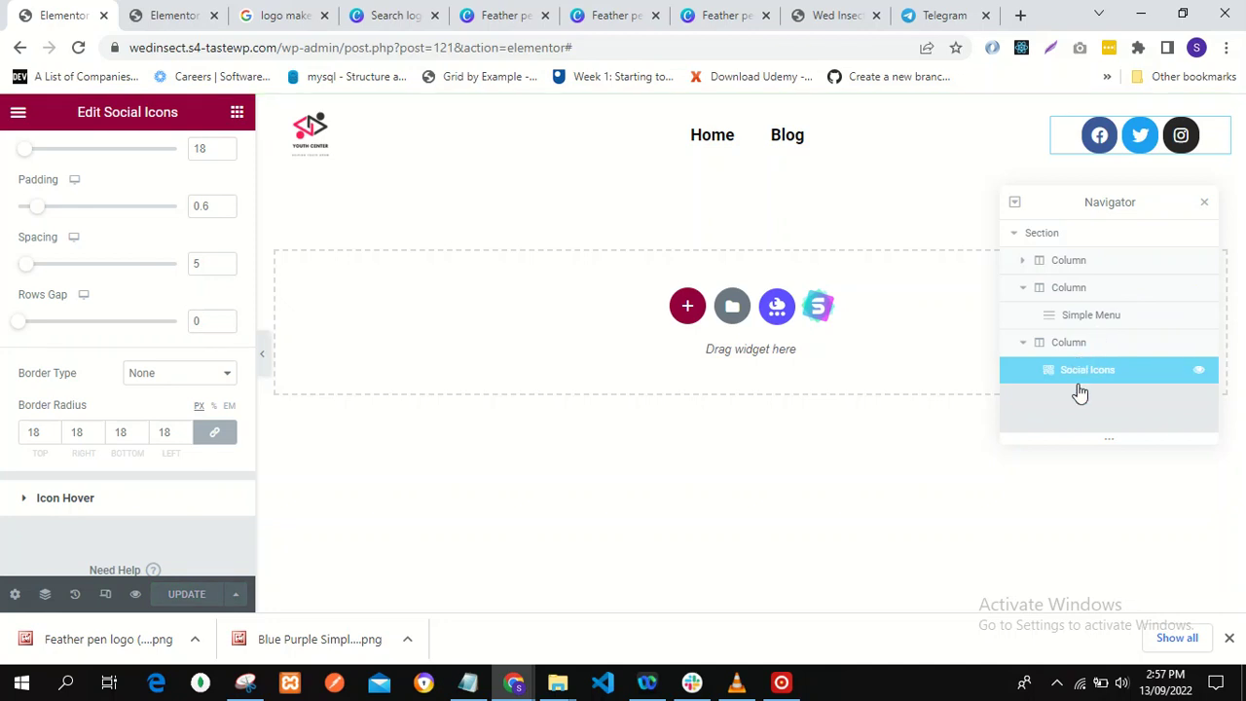
- Select the column holding the social icons, keep its vertical alignment at Middle, and set its horizontal alignment to End after trying Start
{"action": "left_click", "coordinate": [1060, 345]}
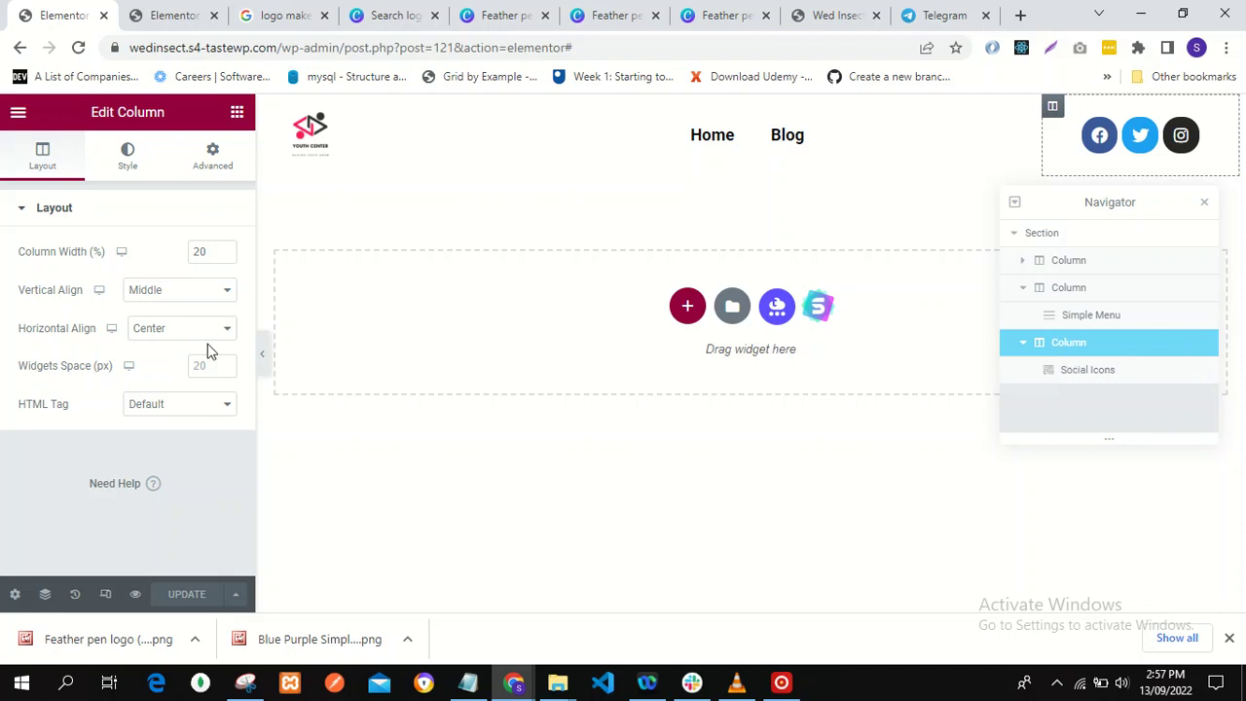
{"action": "left_click", "coordinate": [164, 293]}
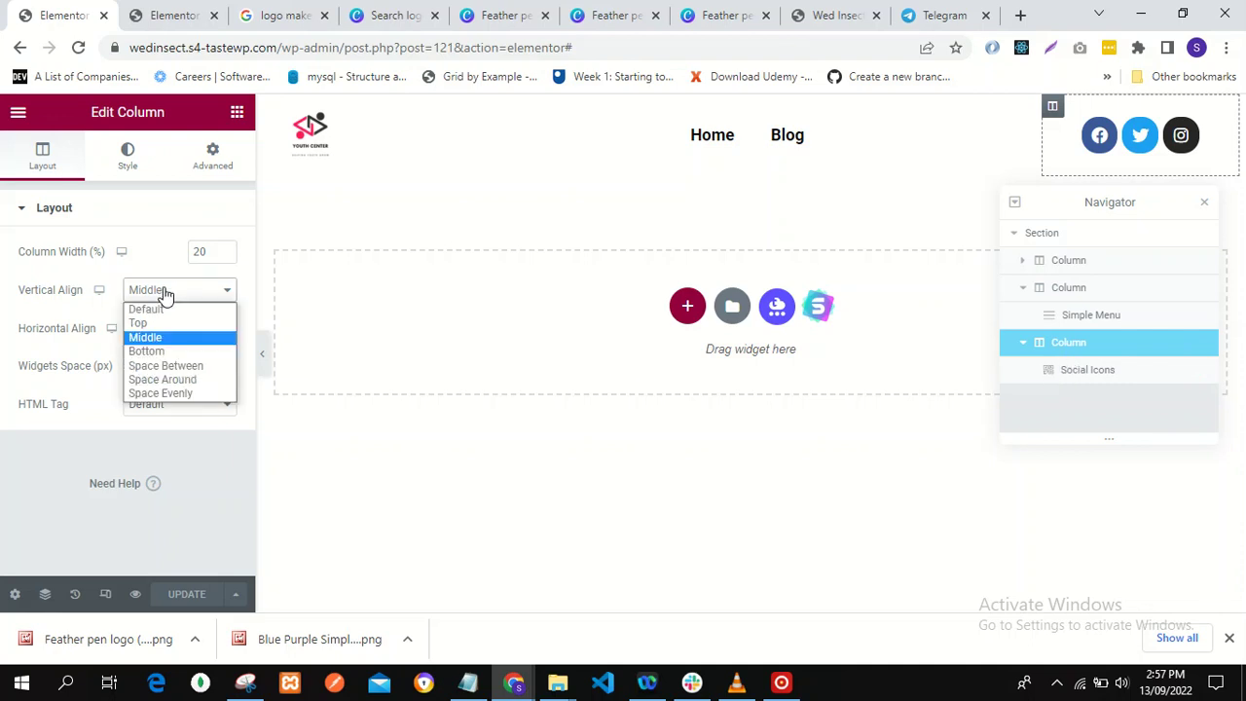
{"action": "left_click", "coordinate": [165, 295]}
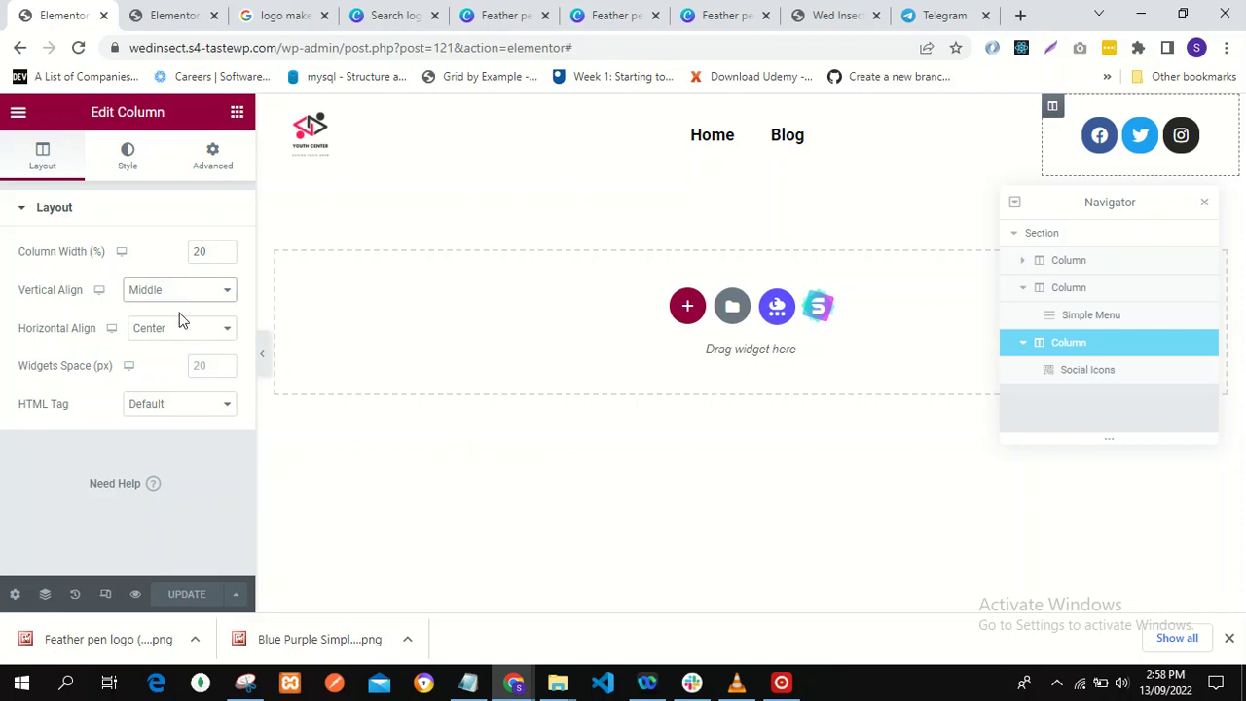
{"action": "left_click", "coordinate": [171, 334]}
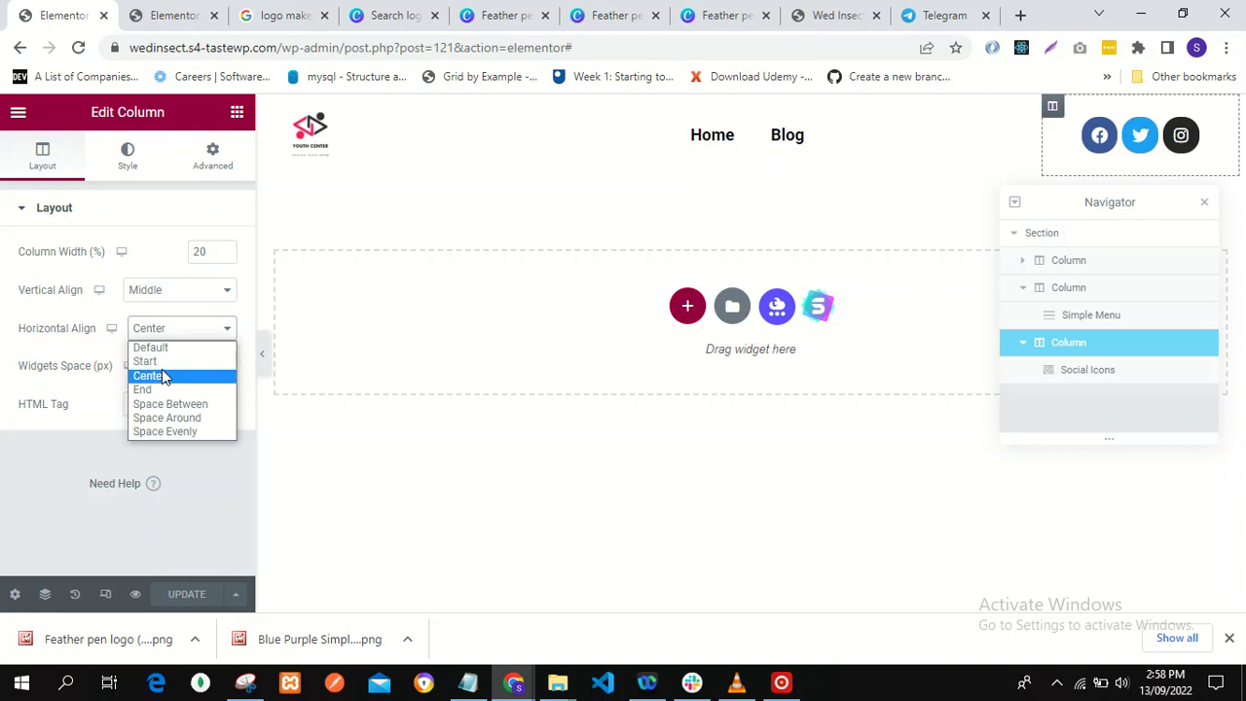
{"action": "left_click", "coordinate": [162, 362]}
{"action": "left_click", "coordinate": [167, 334]}
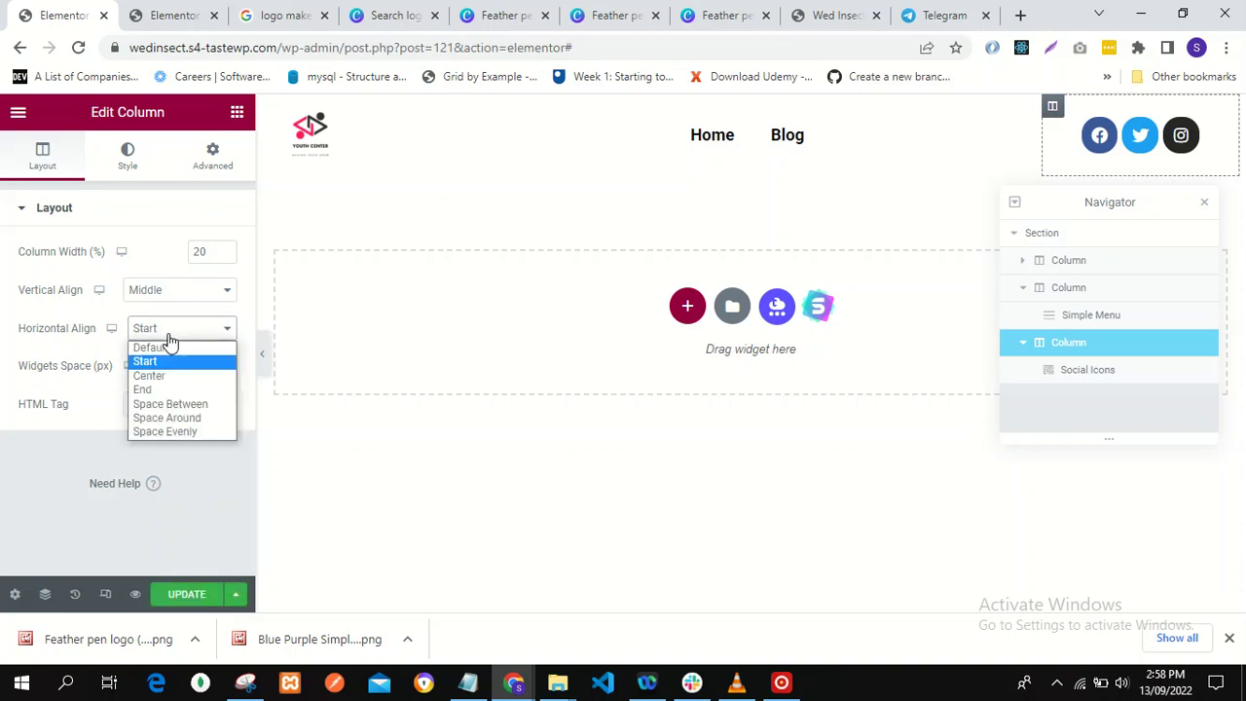
{"action": "left_click", "coordinate": [166, 391]}
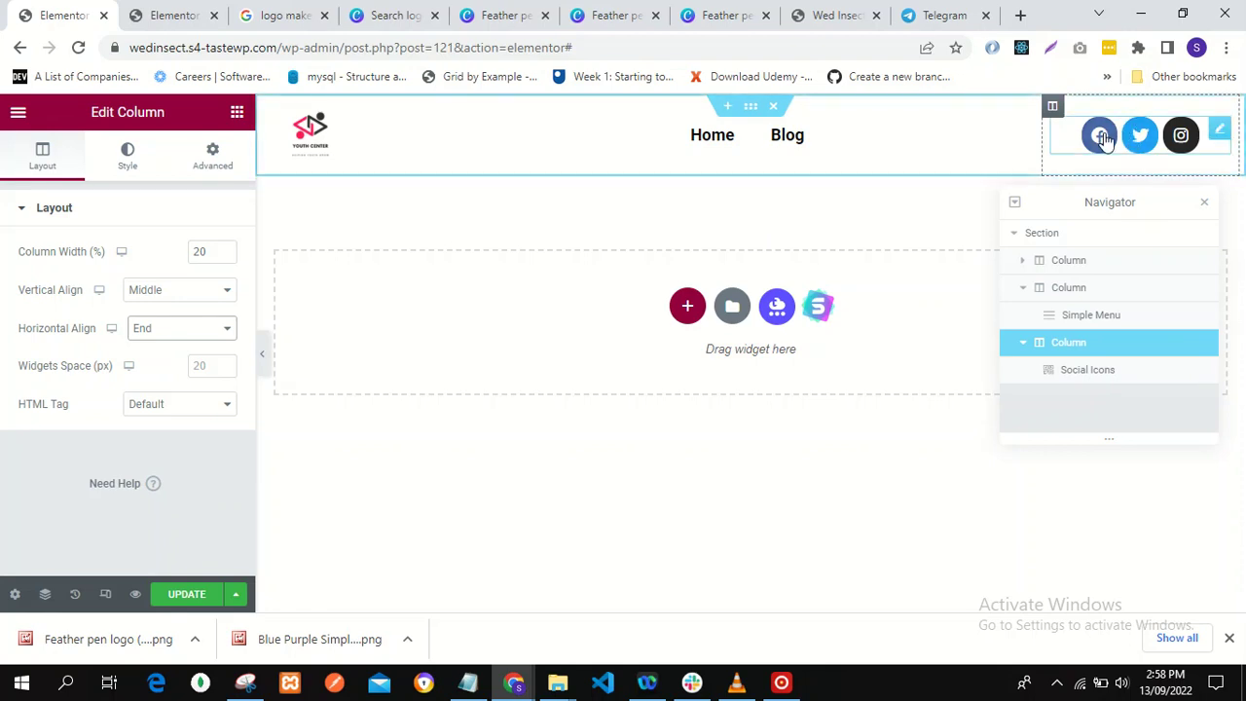
- Reselect the Social Icons widget, update the header template, and reload the live Wed Insect site to check the header
{"action": "left_click", "coordinate": [1130, 137]}
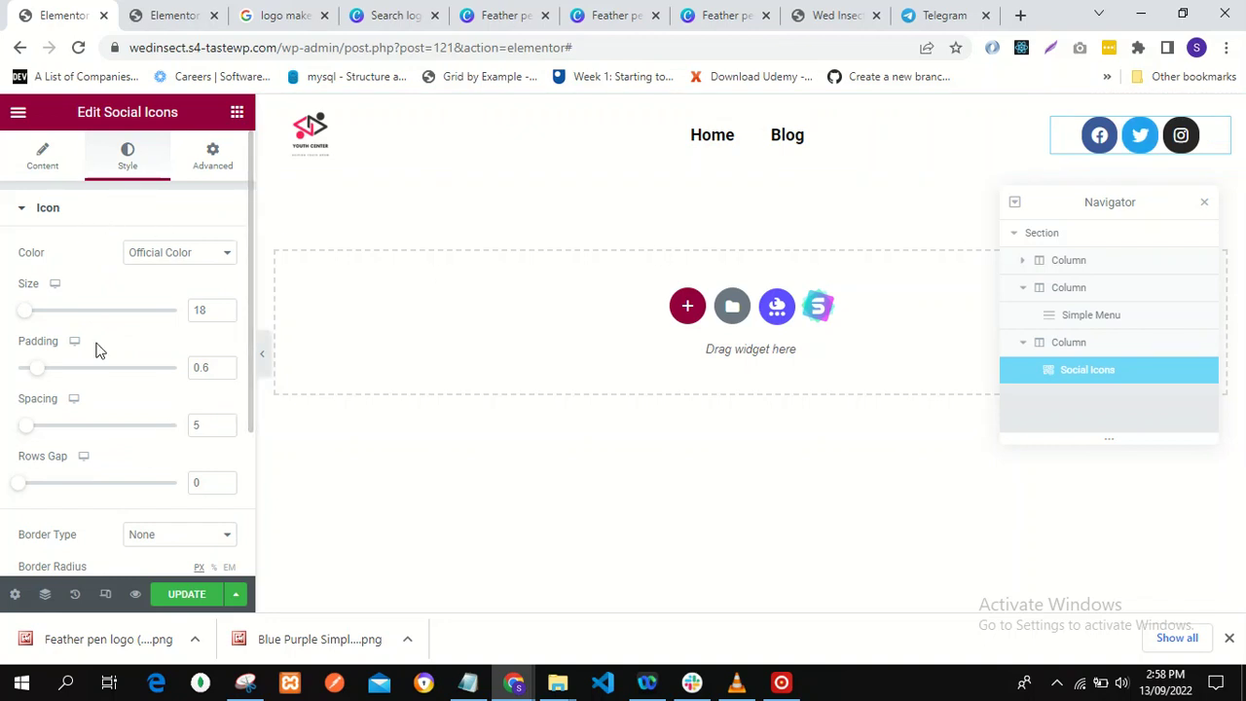
{"action": "left_click", "coordinate": [44, 208]}
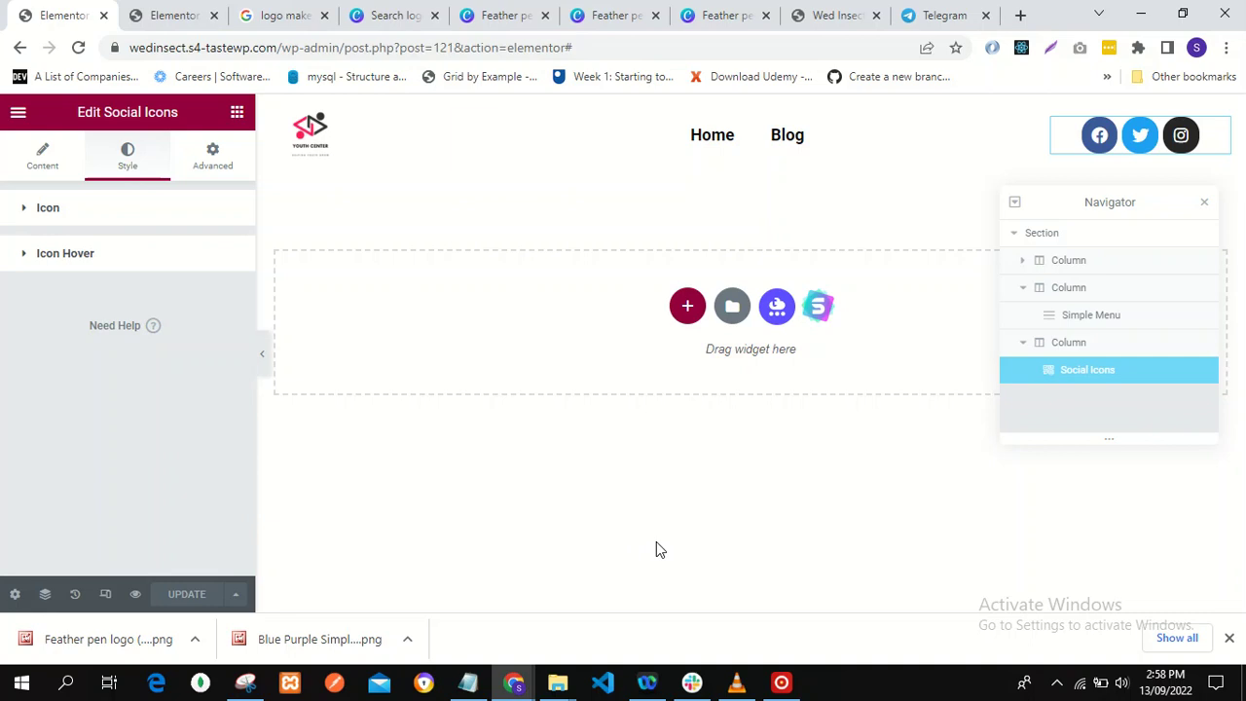
{"action": "left_click", "coordinate": [830, 13]}
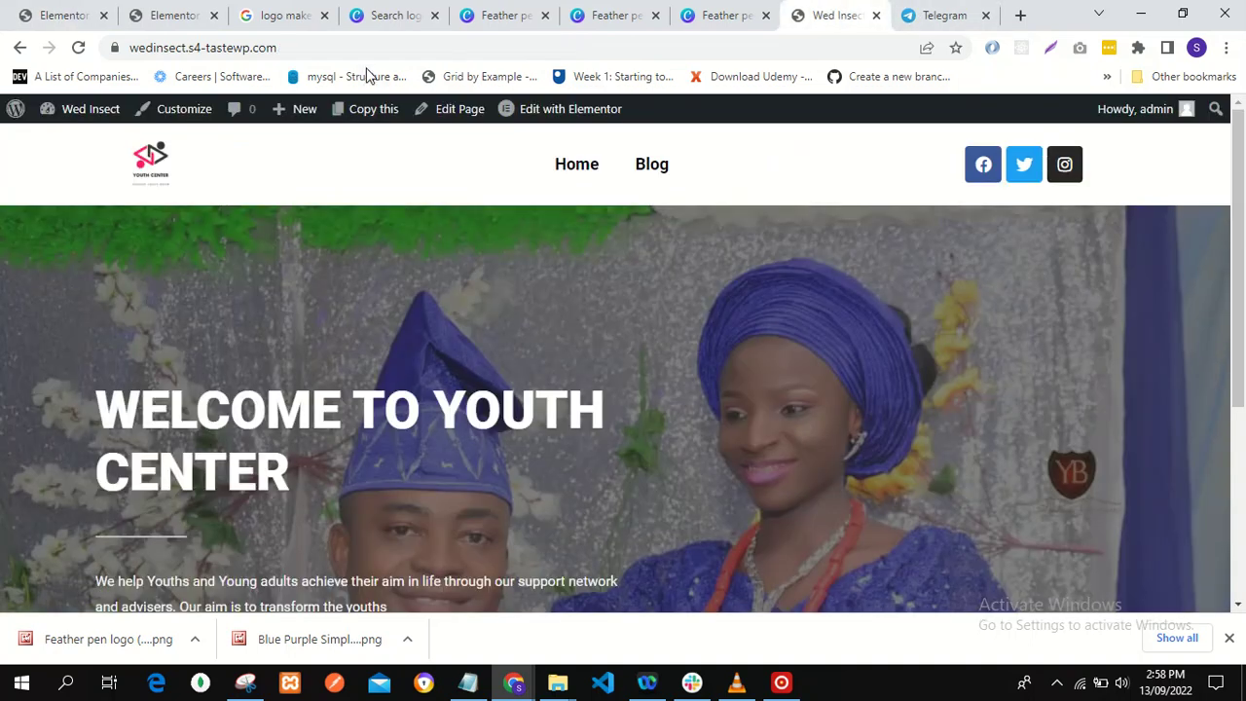
{"action": "left_click", "coordinate": [74, 48]}
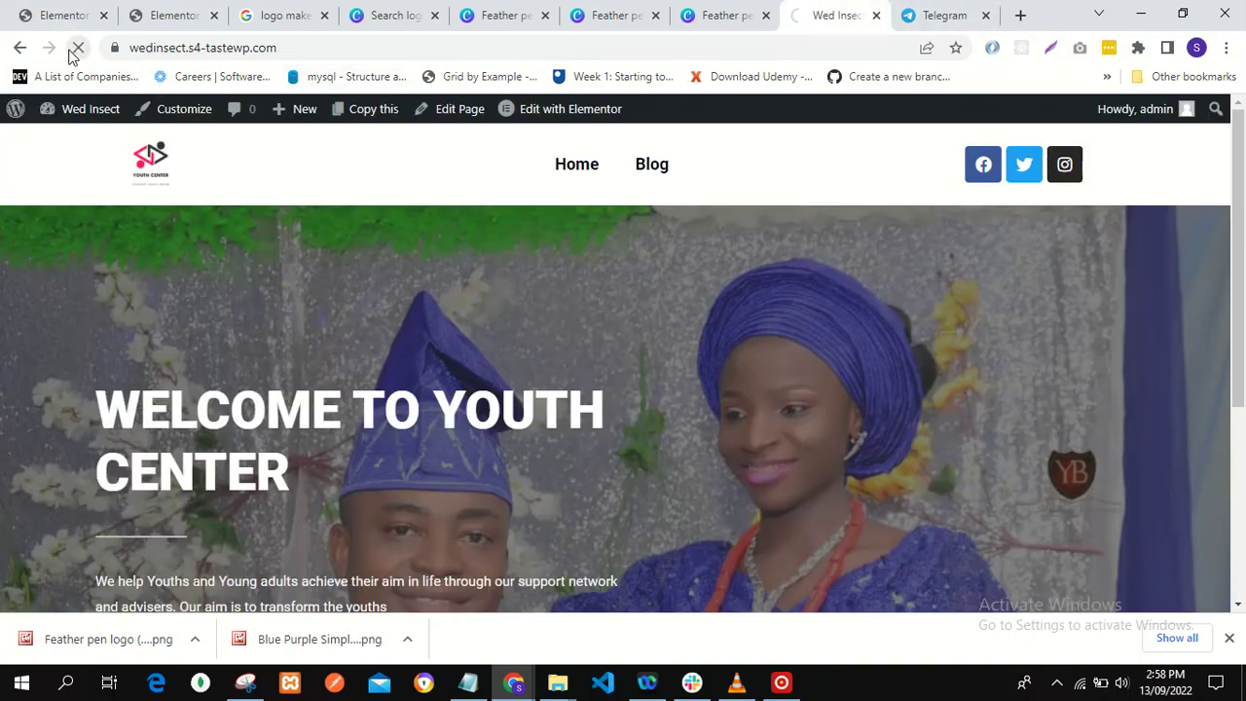